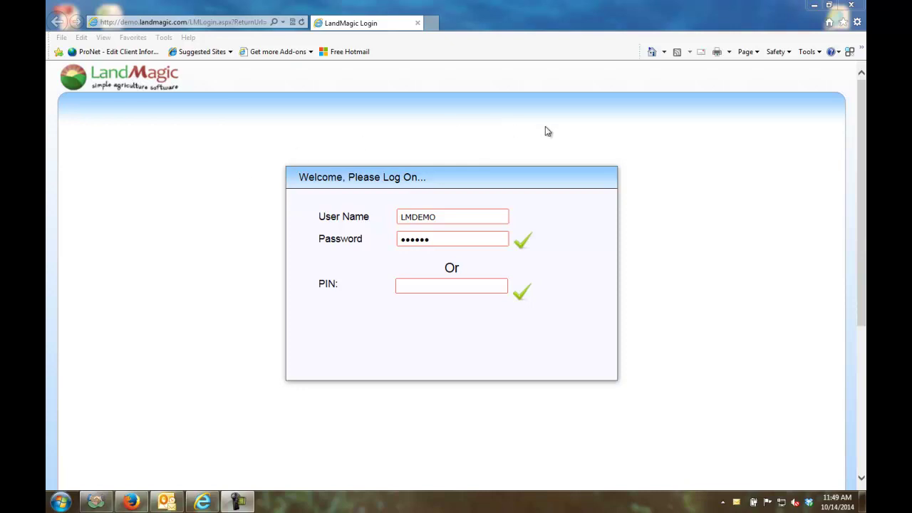
Step: Log on to the demo account and review the available language options in My Settings
click(521, 244)
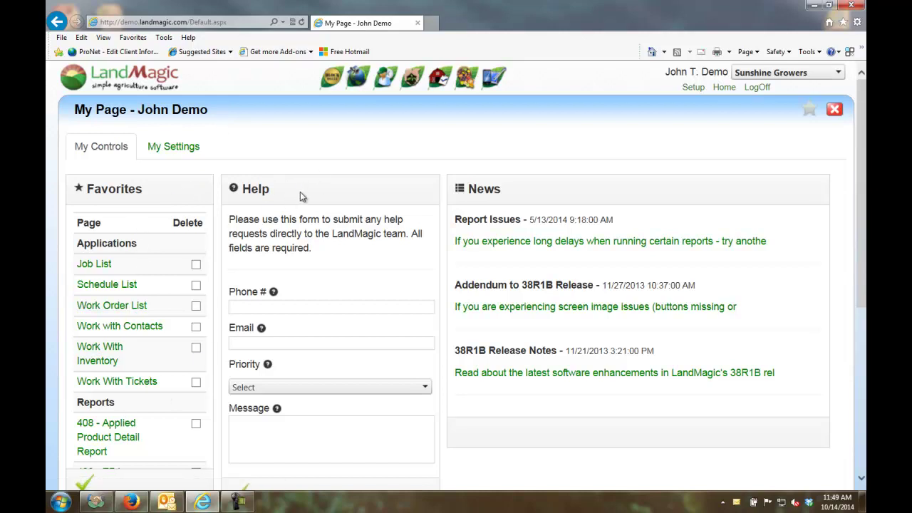
click(189, 152)
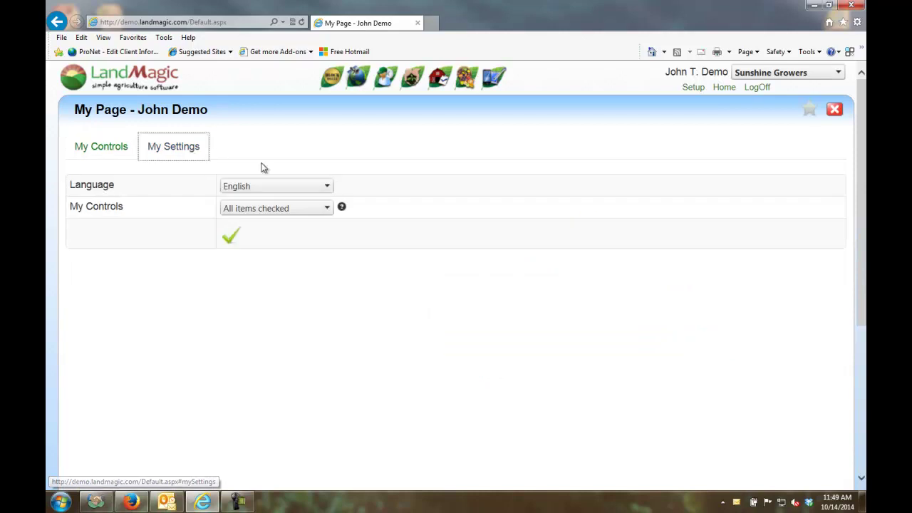
click(330, 188)
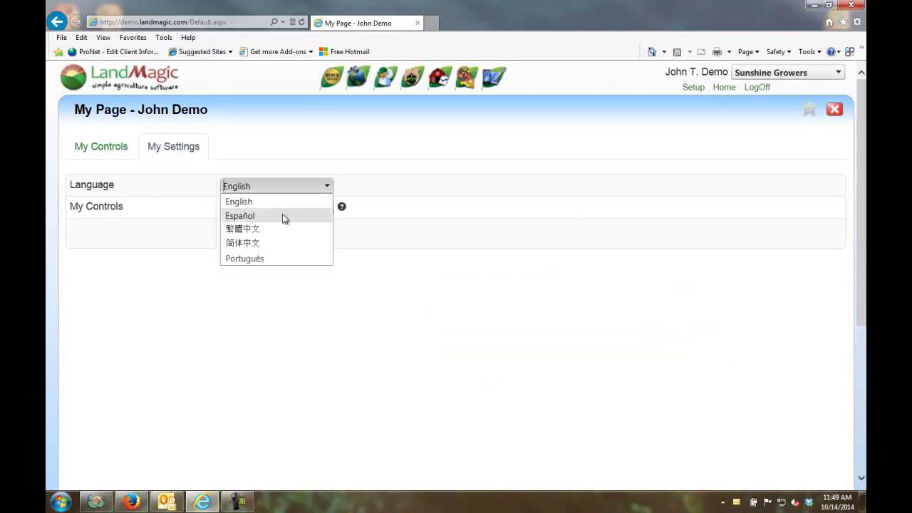
click(385, 136)
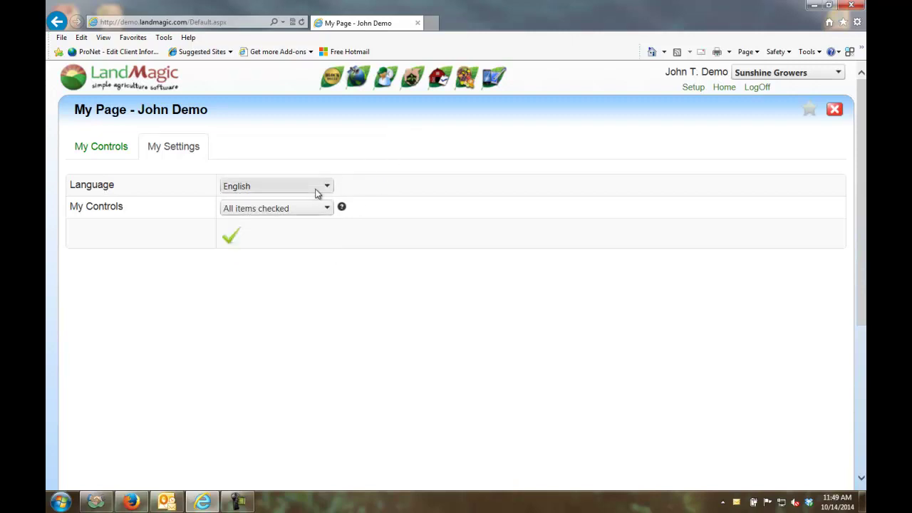
Step: Return to the home page and look through the applications and reports offered by each module
mouse_move(329, 88)
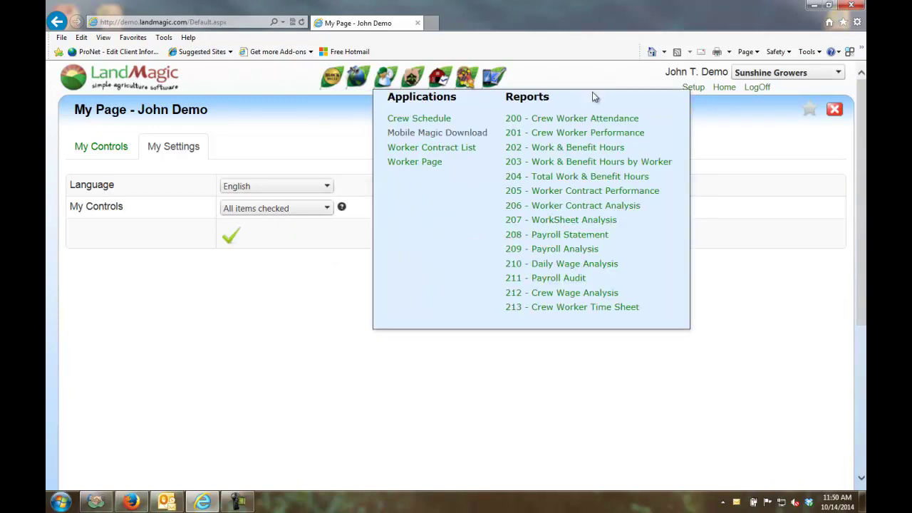
click(721, 89)
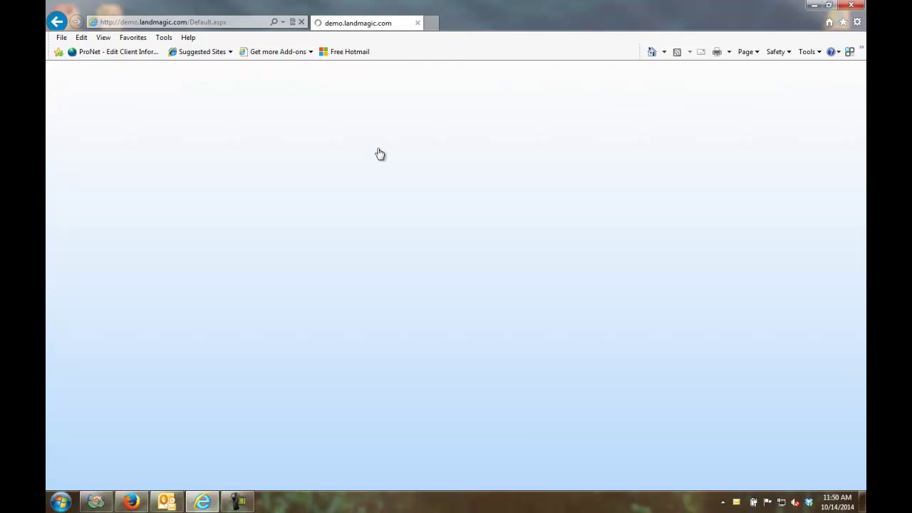
mouse_move(333, 81)
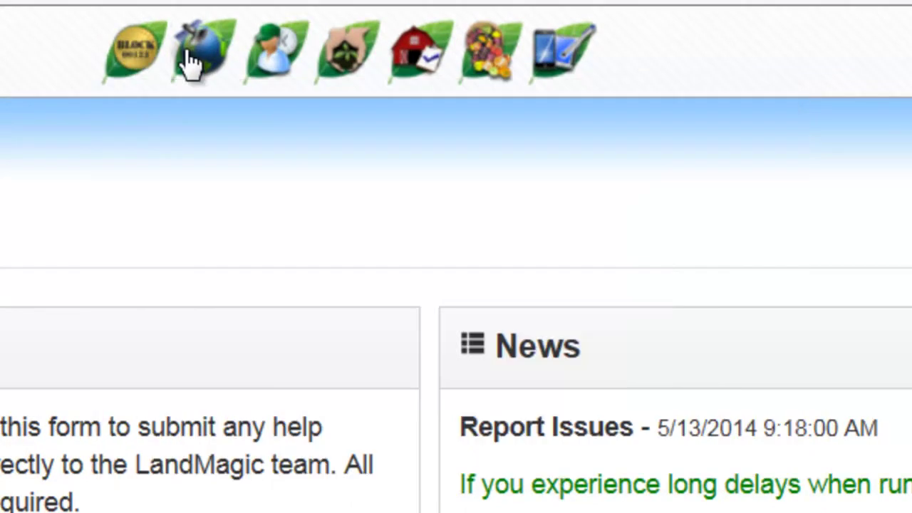
mouse_move(214, 61)
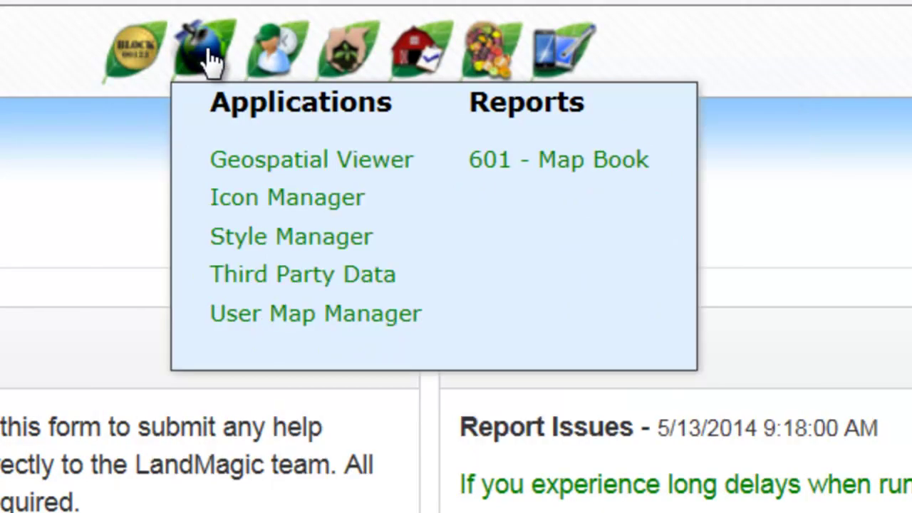
mouse_move(272, 62)
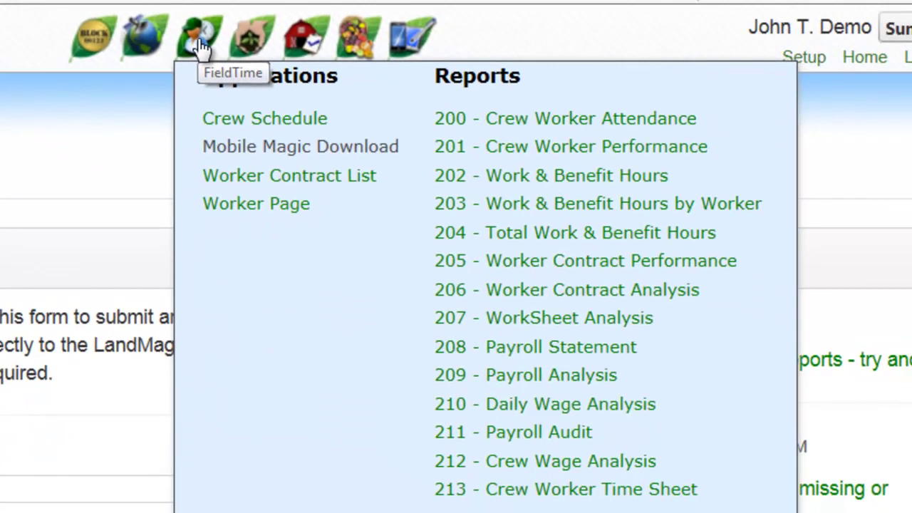
mouse_move(249, 46)
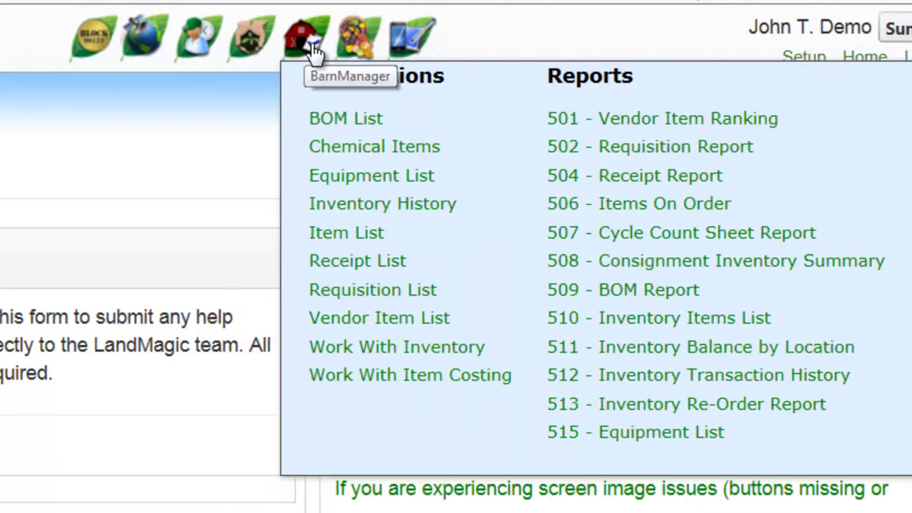
mouse_move(355, 49)
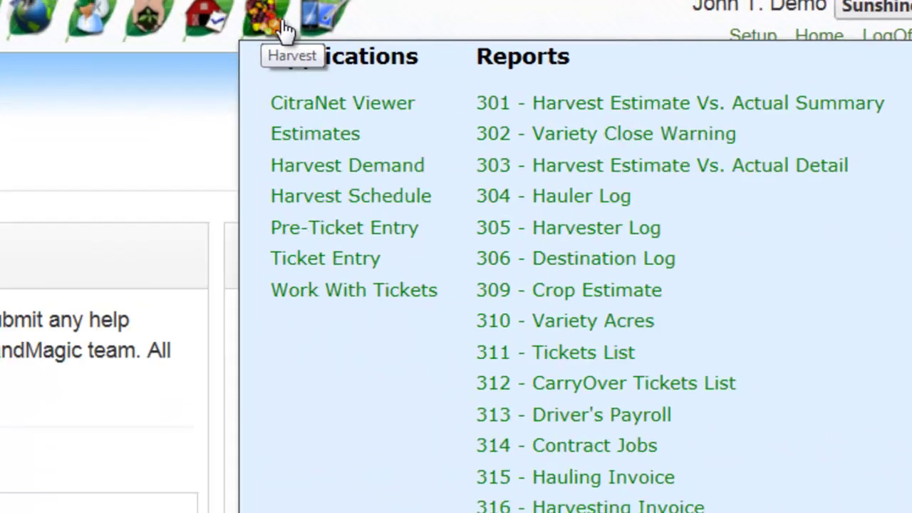
mouse_move(372, 32)
Step: Open the LandMaster Contacts list and review the Contact Type, Work Group and Work Crew filter options
mouse_move(212, 76)
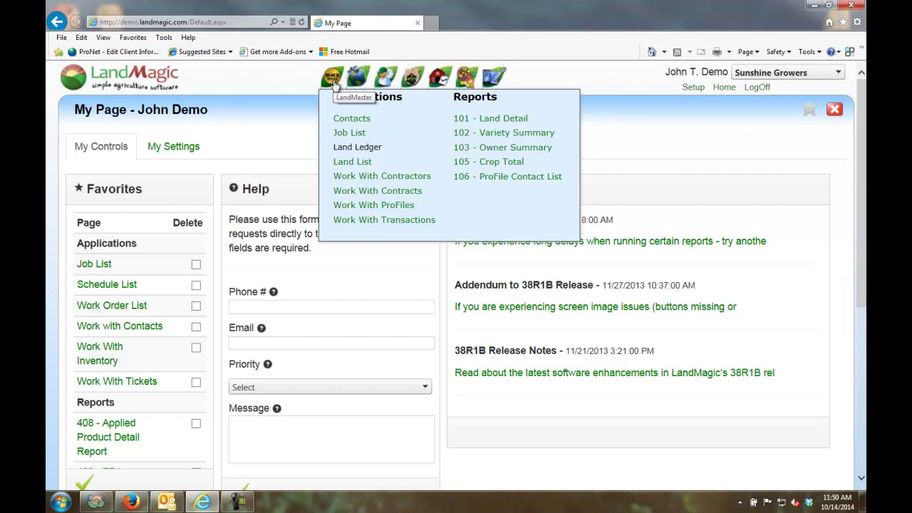
click(352, 119)
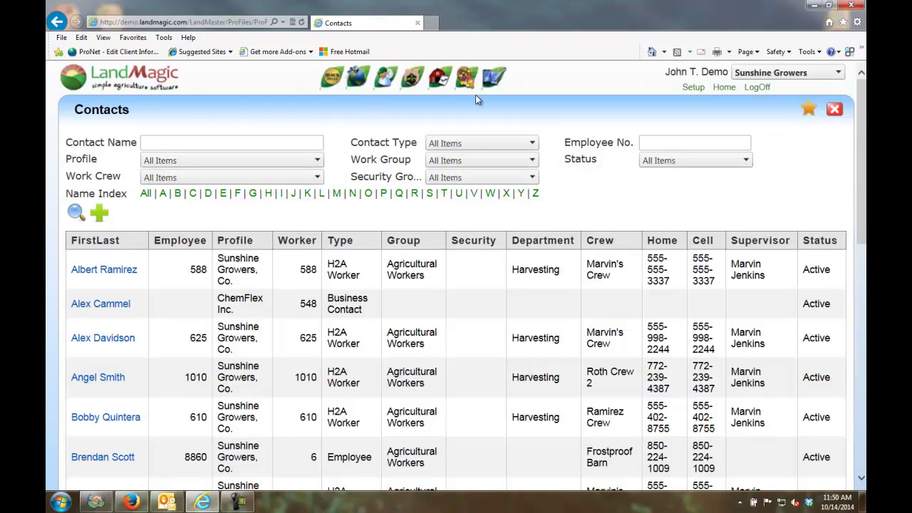
click(531, 143)
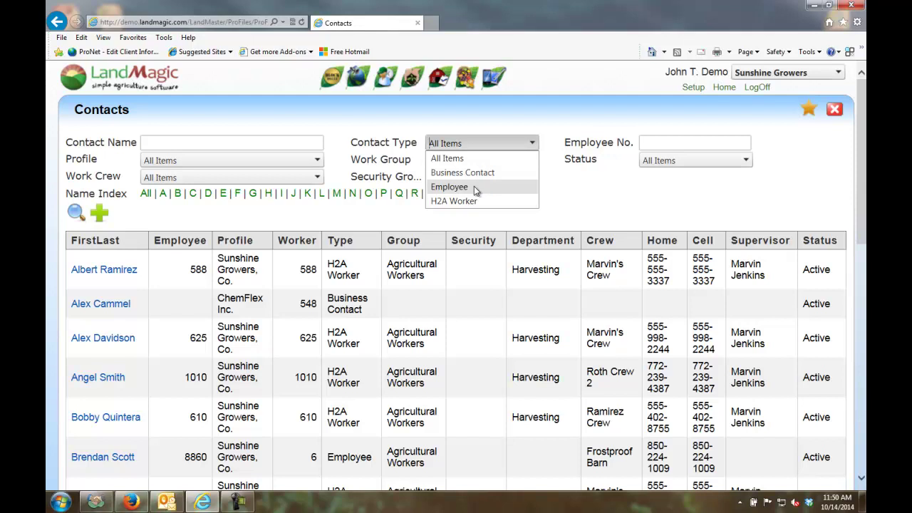
click(501, 115)
click(531, 161)
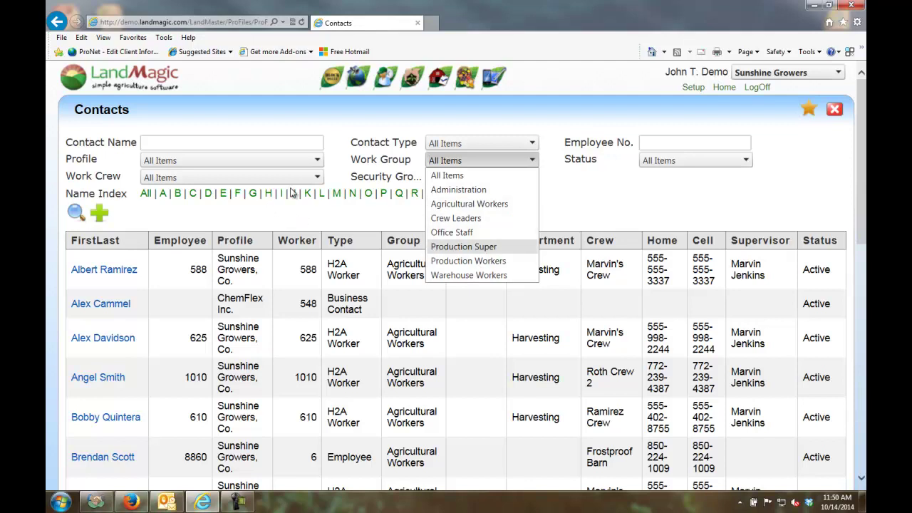
click(316, 177)
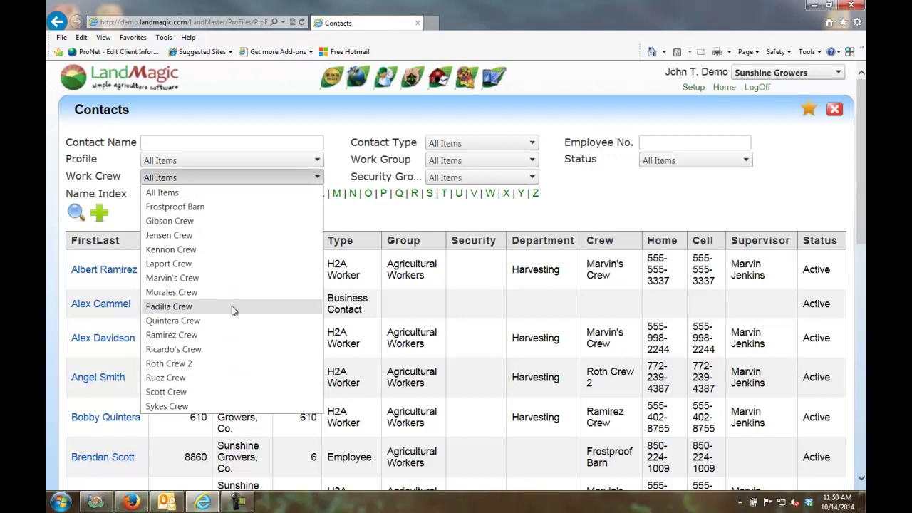
click(630, 195)
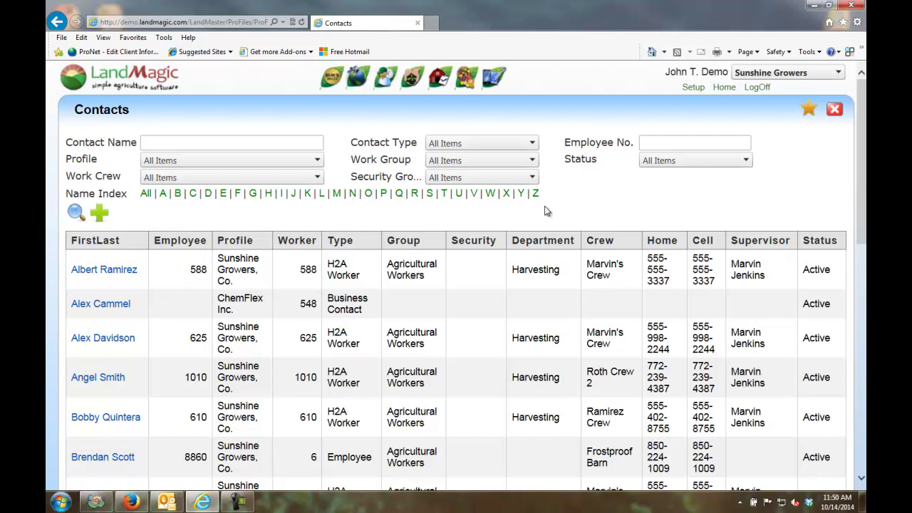
Step: Open the first contact's record and review its contact details, worker properties, labor resource information and certifications
click(127, 275)
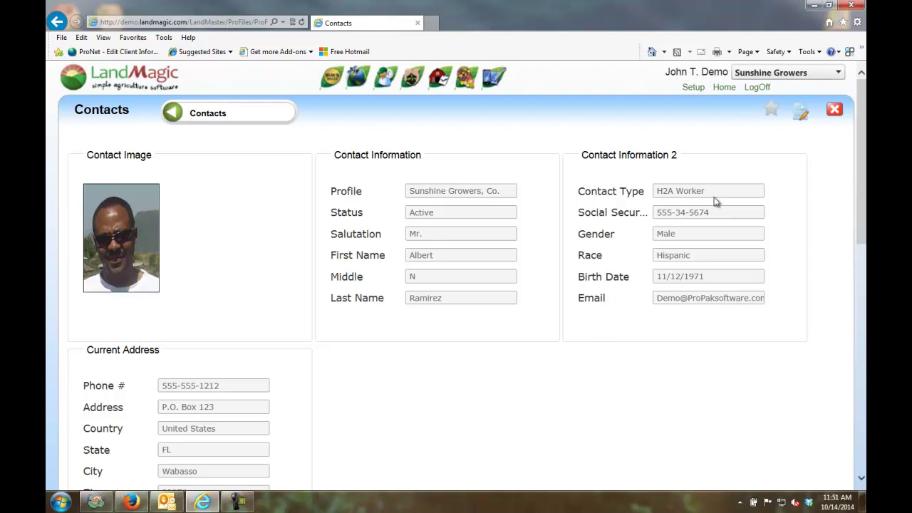
scroll(669, 338, down, 2)
scroll(663, 331, down, 2)
scroll(663, 332, down, 1)
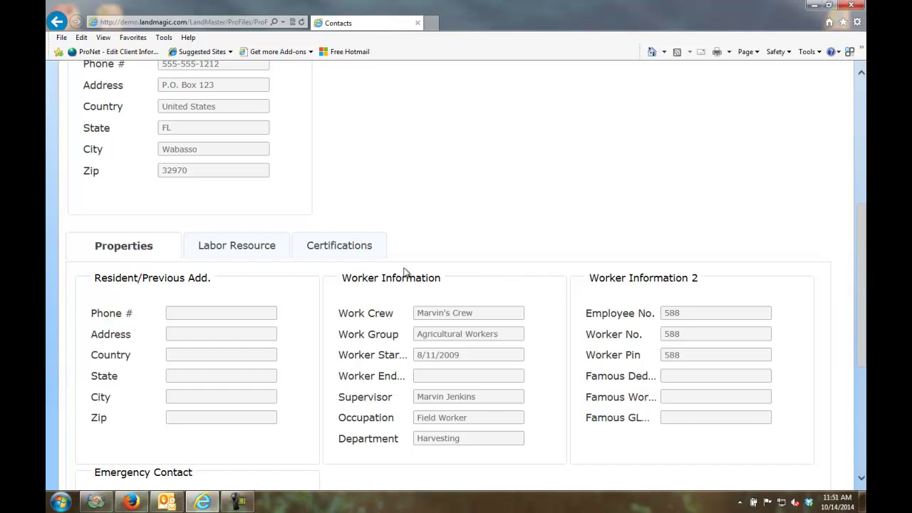
click(250, 261)
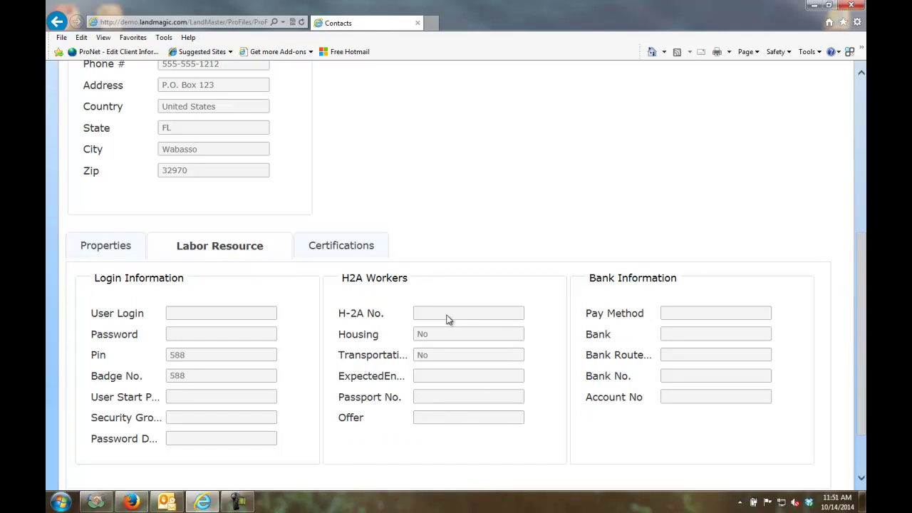
click(347, 250)
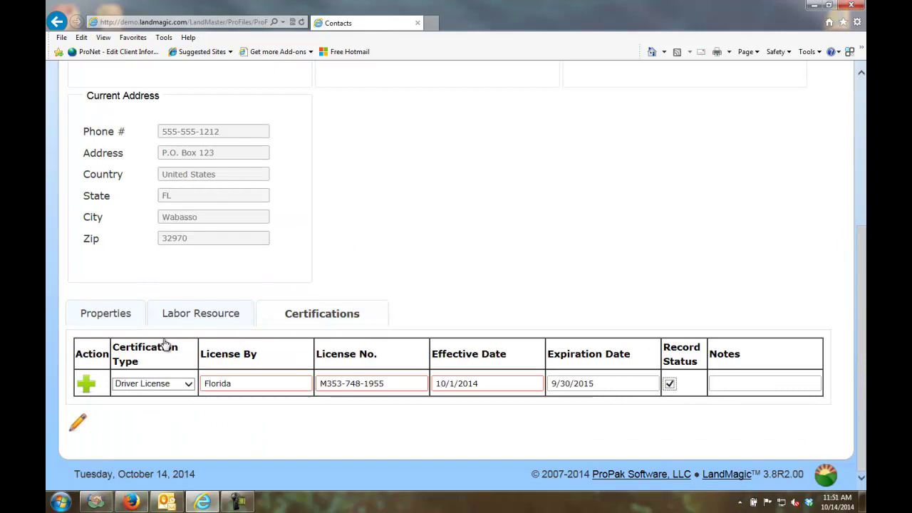
Step: Add the Florida Driver License certification effective 10/1/2014 and expiring 9/30/2015, and review the available certification types
click(91, 384)
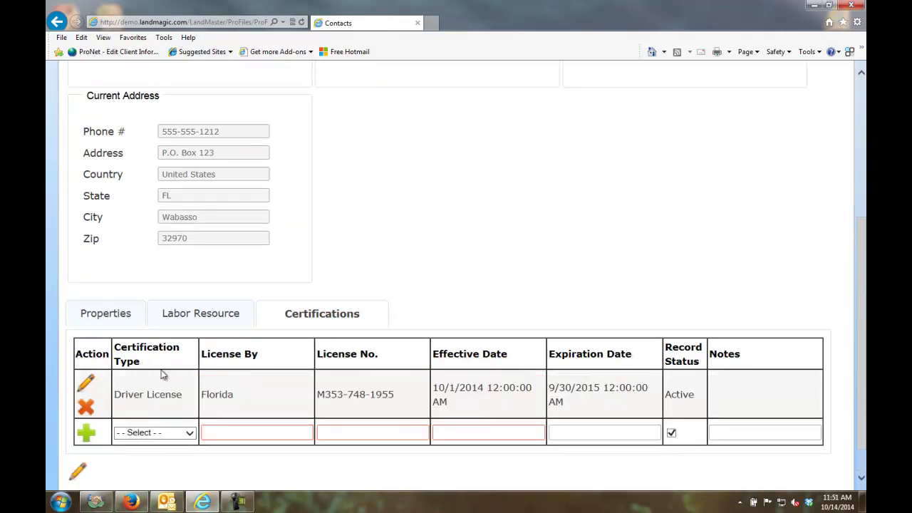
click(190, 434)
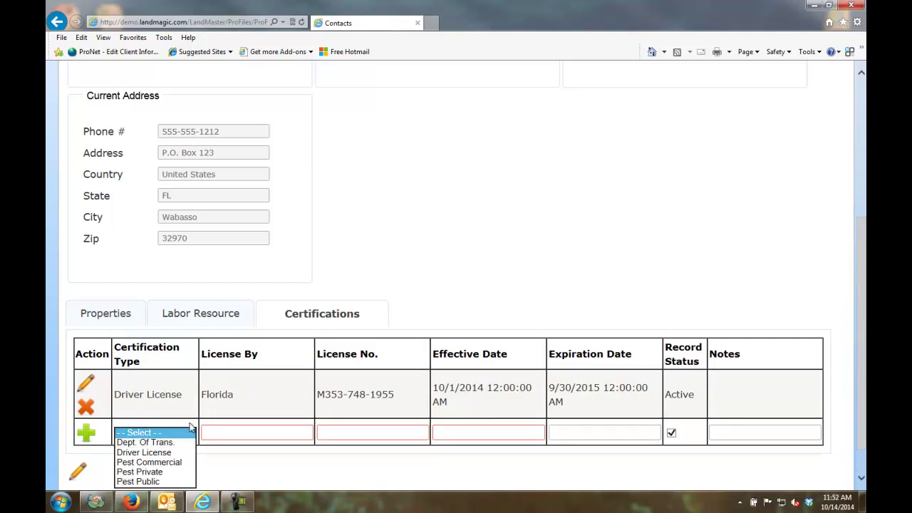
click(519, 176)
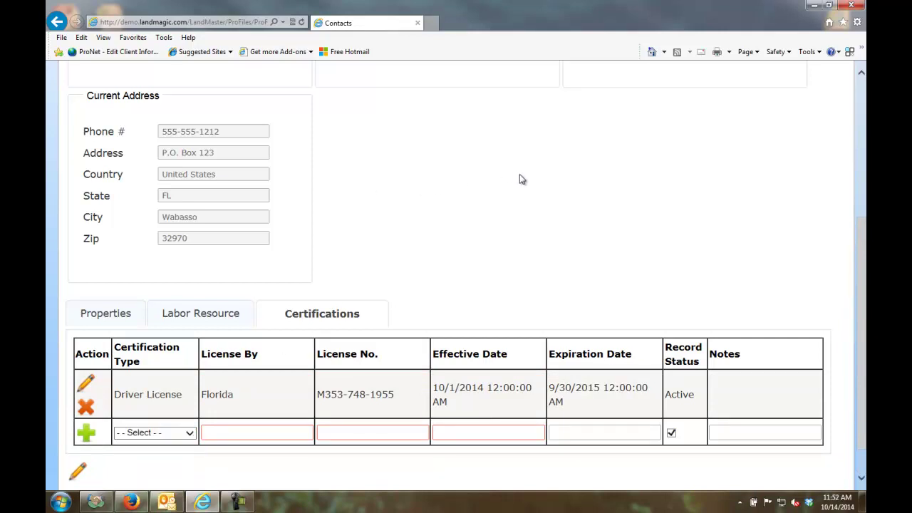
Step: Leave the contact record and open the Crew Schedule application of the FieldTime module
scroll(519, 175, up, 4)
mouse_move(333, 81)
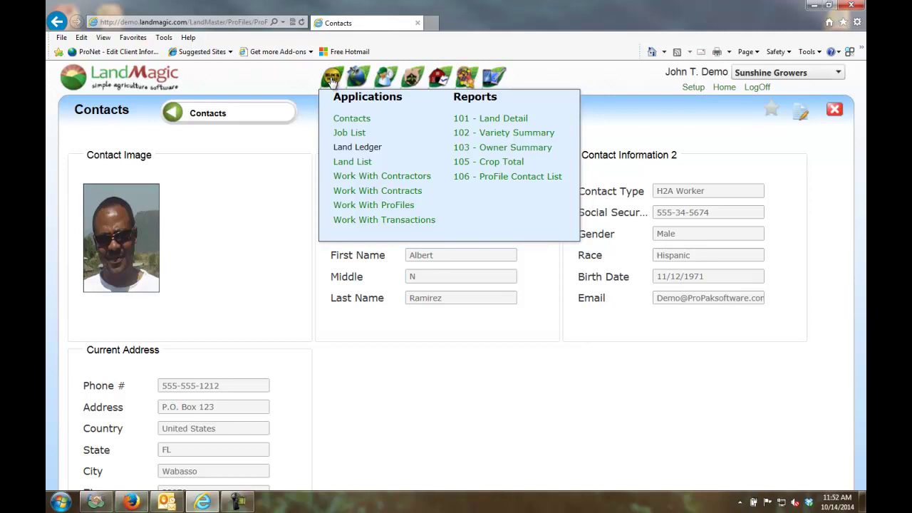
mouse_move(389, 78)
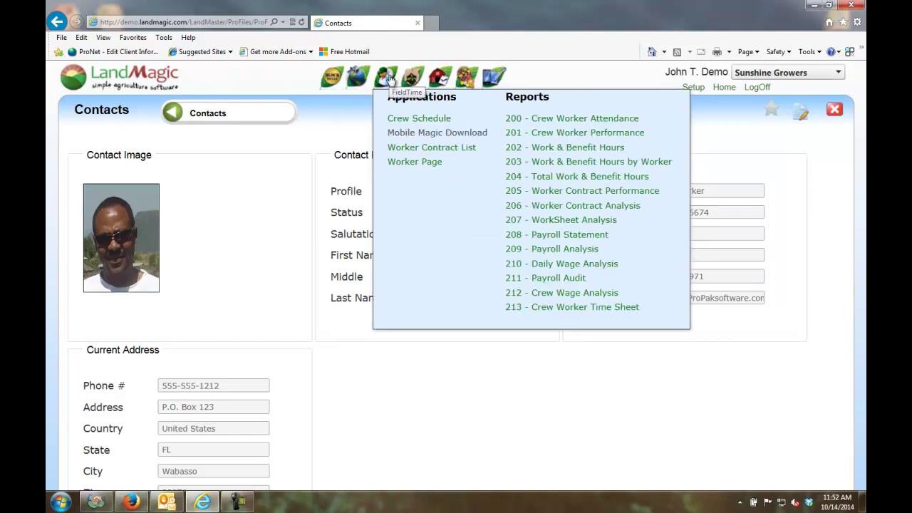
click(403, 119)
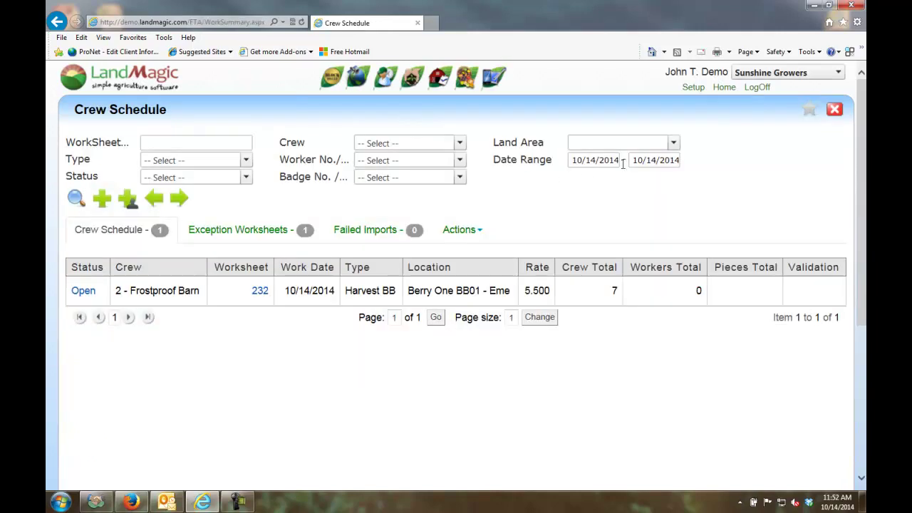
Step: Search the crew schedule with the date range starting 10/1/2014 and review the listed worksheets
click(618, 159)
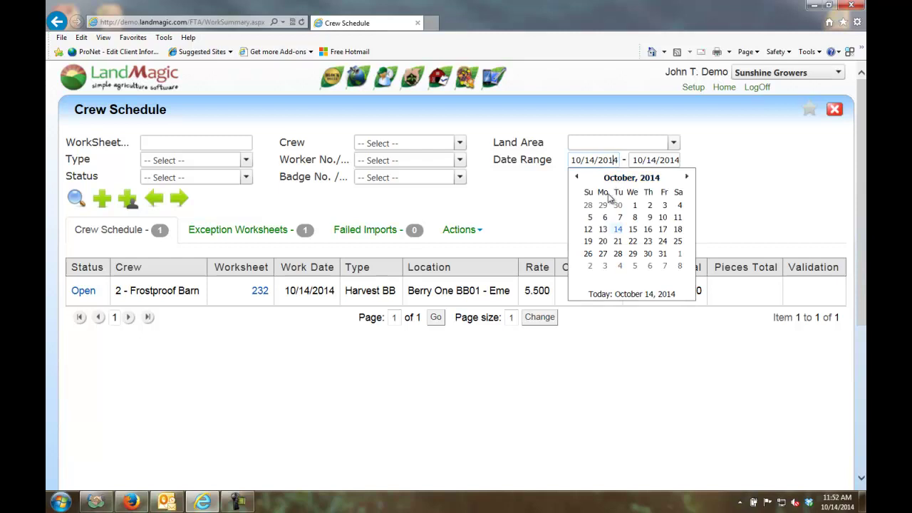
click(635, 205)
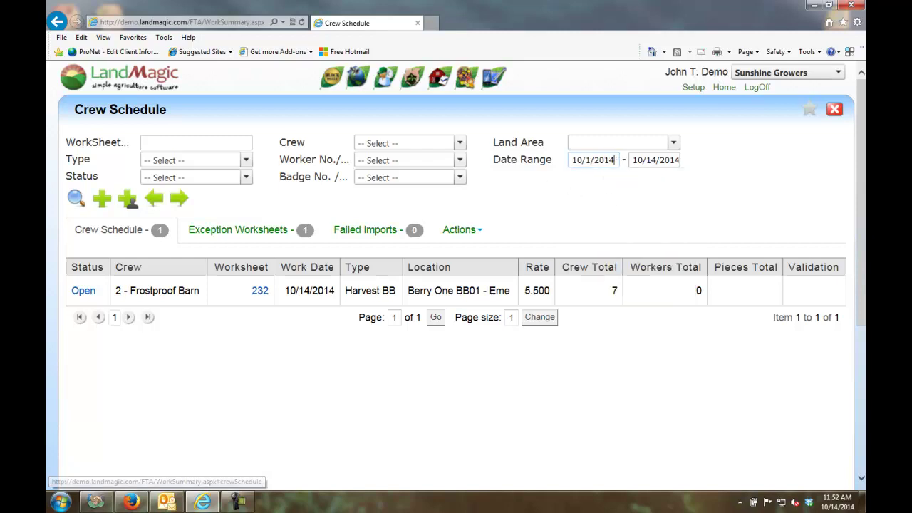
click(75, 198)
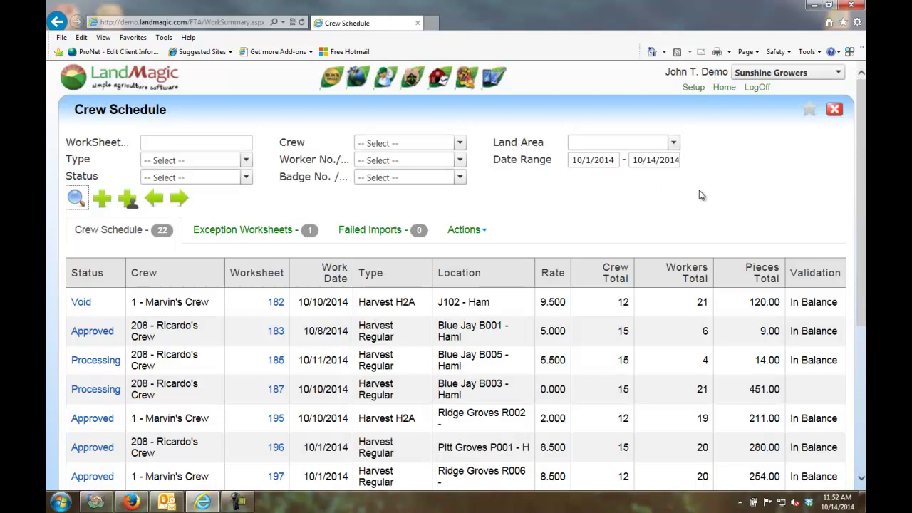
scroll(777, 199, down, 1)
scroll(777, 200, down, 2)
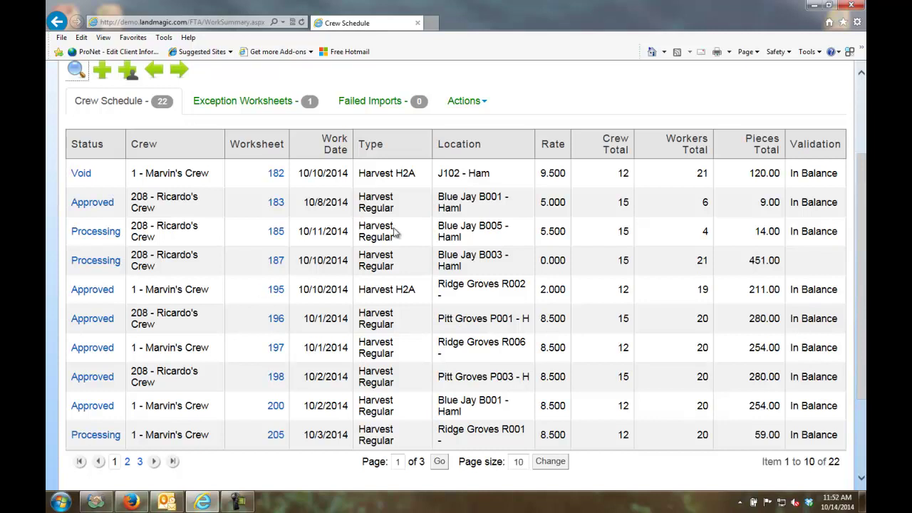
scroll(517, 183, up, 3)
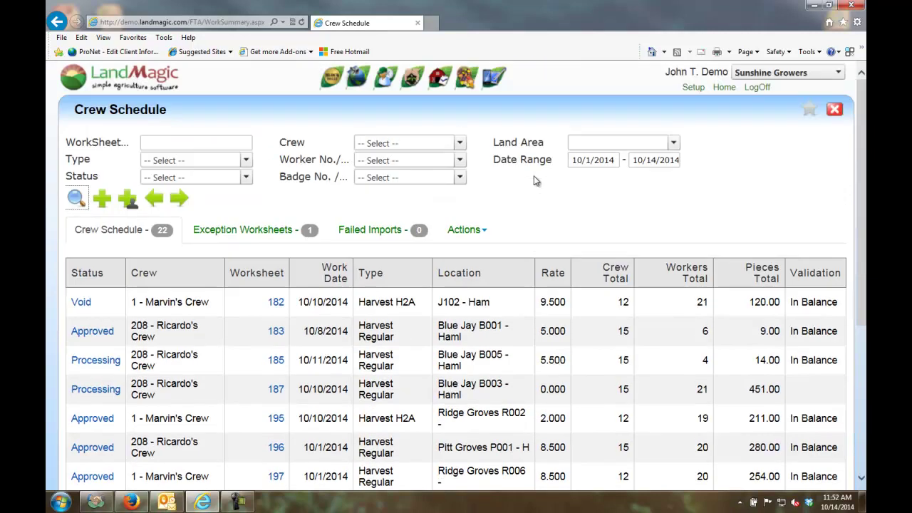
Step: Review the worksheet Type options and set the Status filter to Approved
click(246, 161)
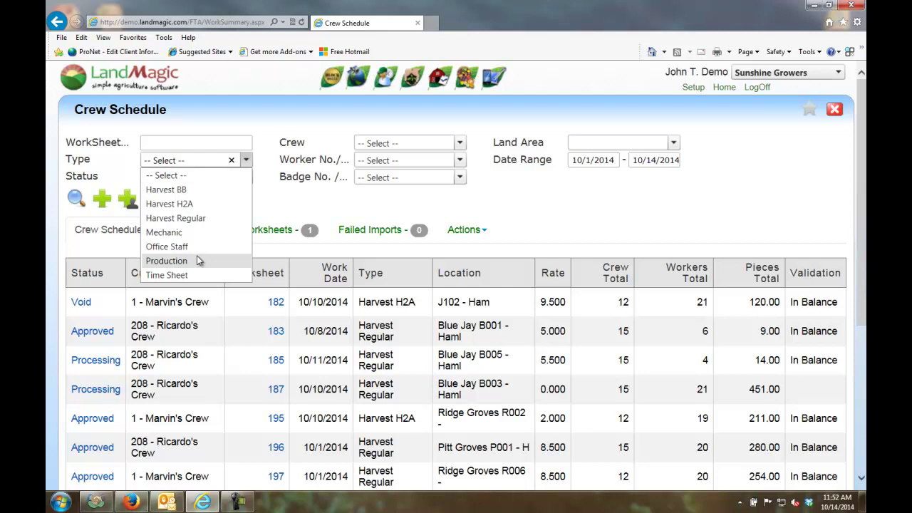
click(281, 195)
click(240, 178)
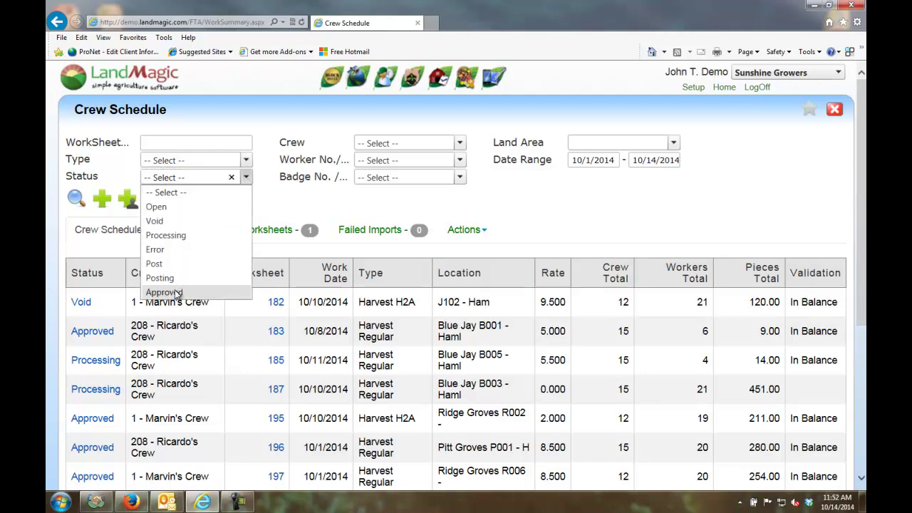
click(182, 293)
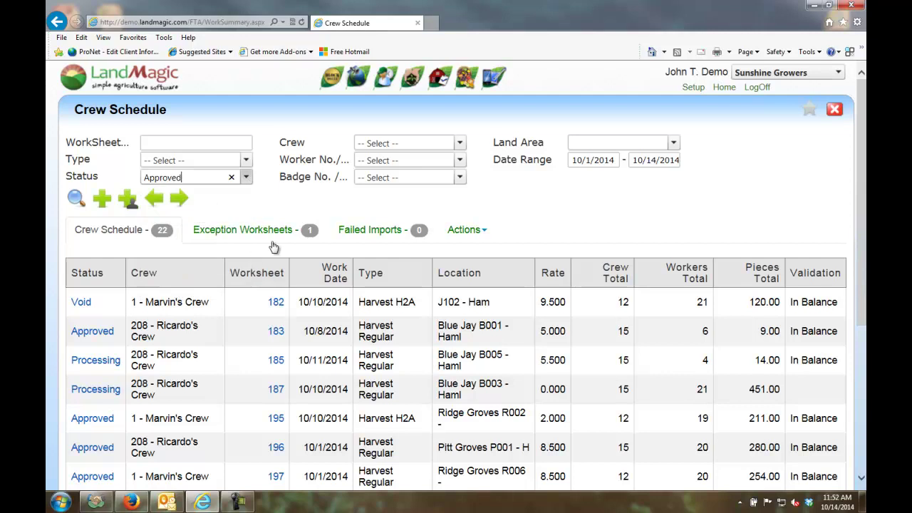
Step: Search the crew schedule for the approved worksheets and open worksheet 211
click(77, 198)
scroll(632, 210, down, 3)
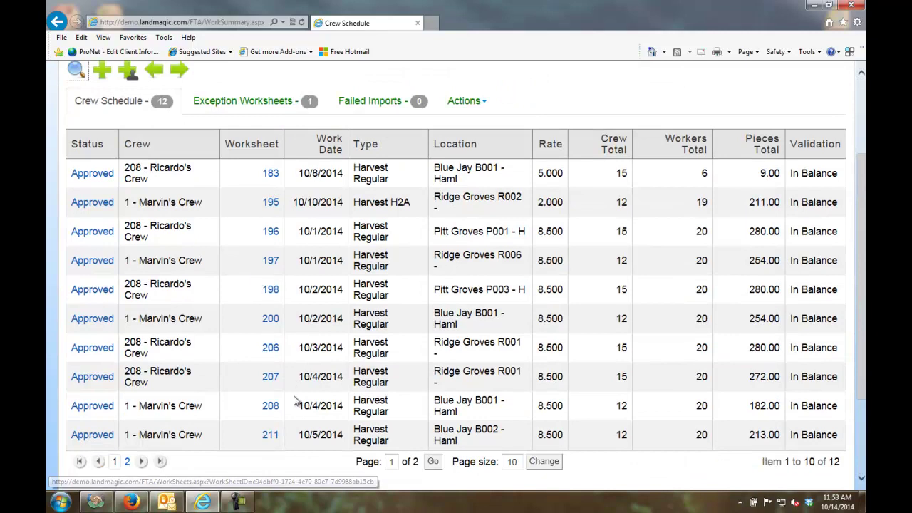
click(269, 437)
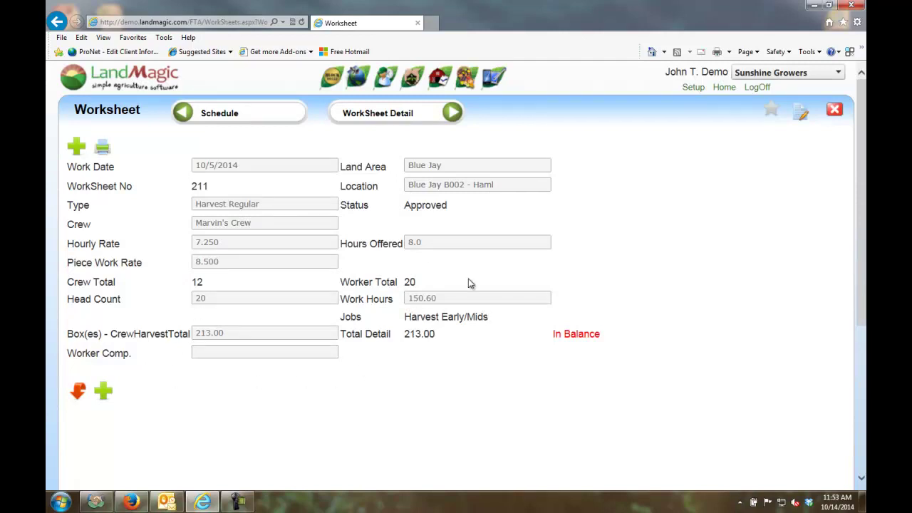
Step: Review the worker pieces and times in the detail of worksheet 211, and return to the crew schedule
click(393, 114)
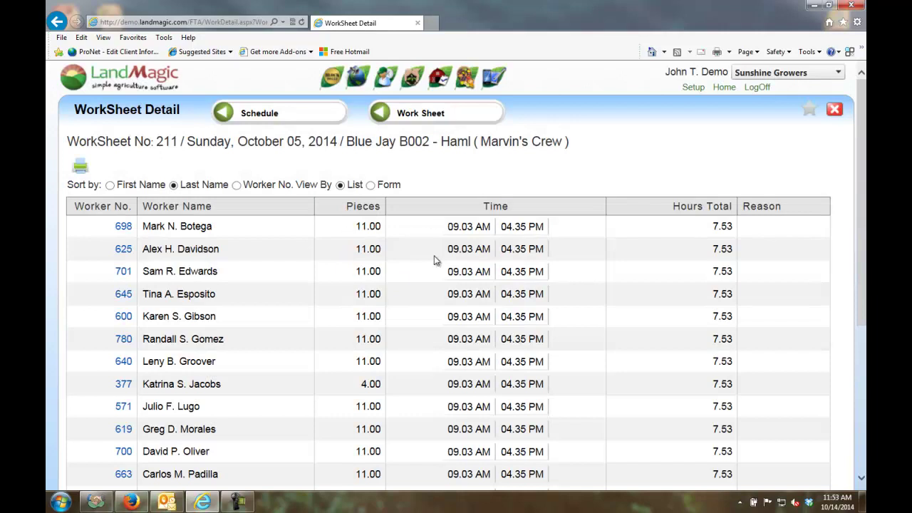
scroll(452, 275, down, 2)
scroll(442, 272, up, 2)
click(81, 167)
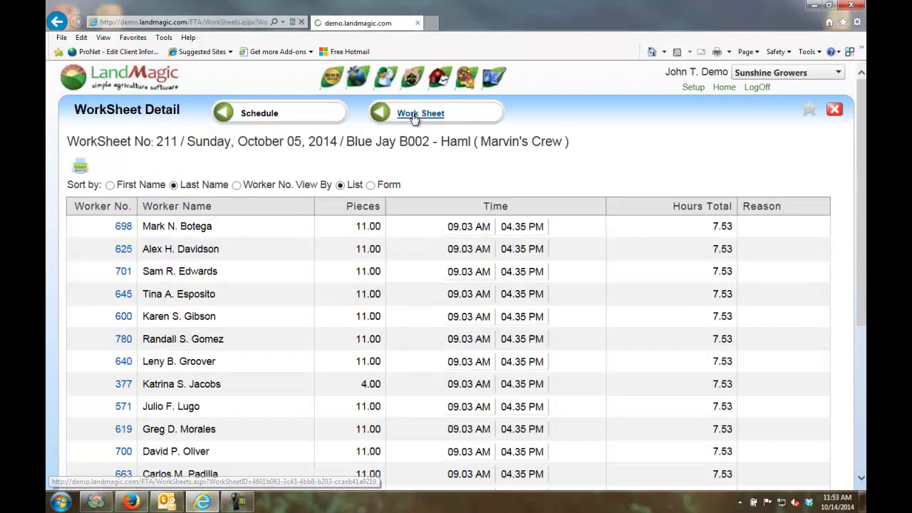
click(412, 114)
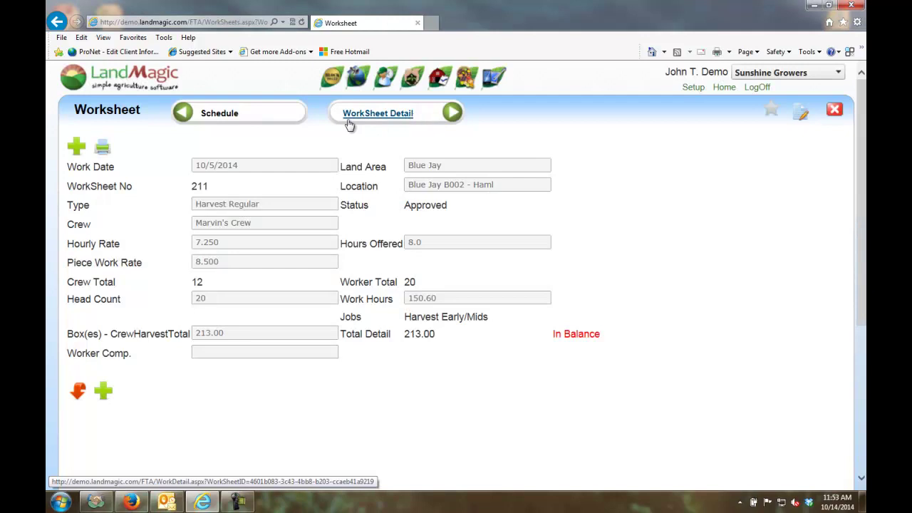
click(221, 115)
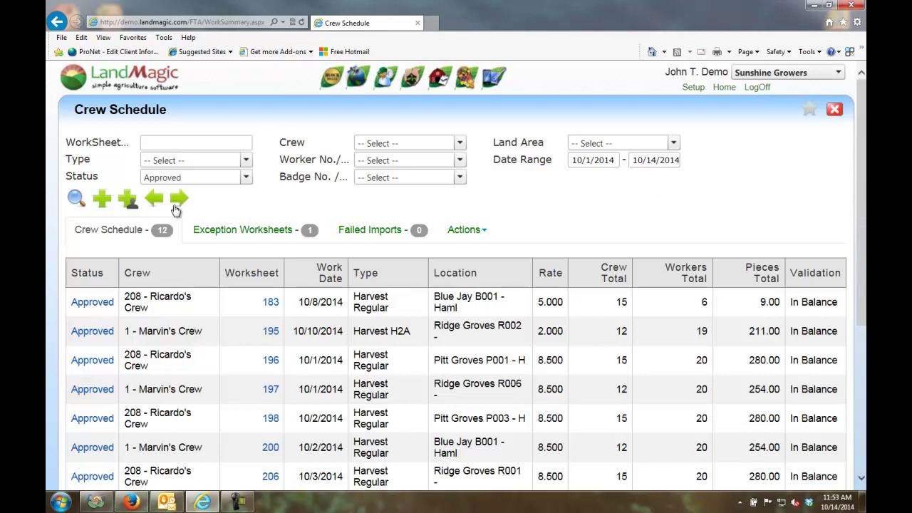
Step: Start a new worksheet for crew 208 with land area Blue Jay and block B004 as the location
click(101, 200)
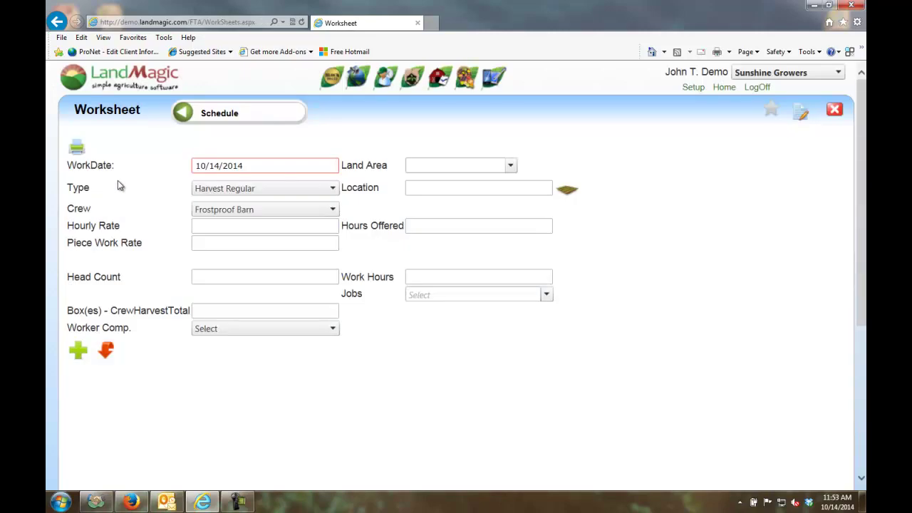
click(333, 209)
click(275, 218)
click(510, 165)
click(452, 225)
click(568, 191)
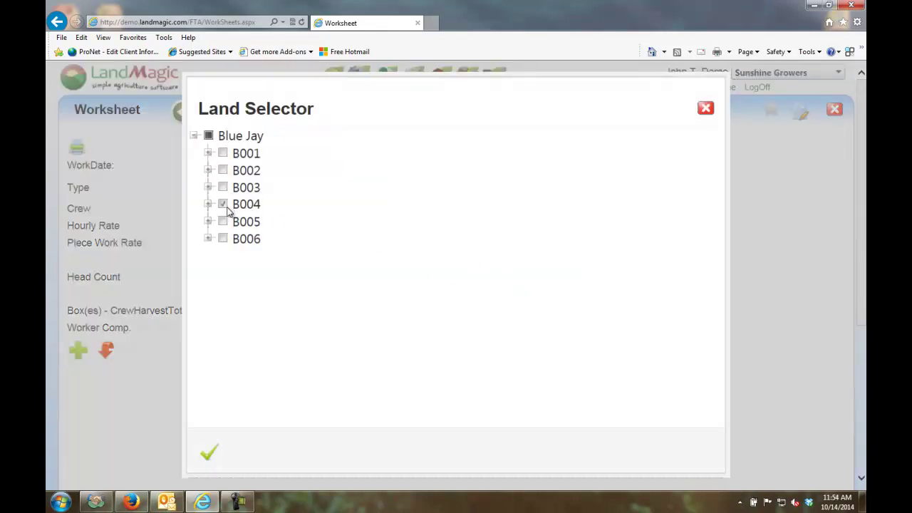
click(225, 205)
Step: Set the new worksheet's hourly rate to 9.00 and its piece work rate to 1.05
click(211, 225)
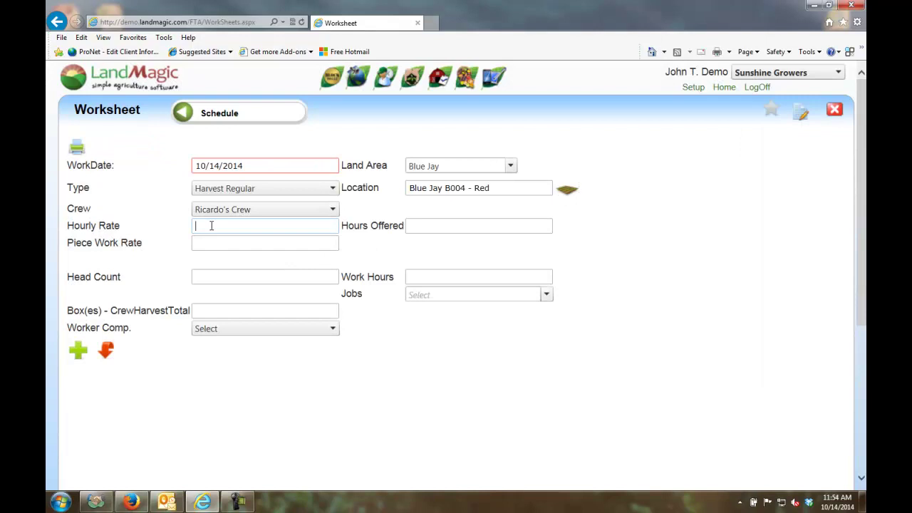
text(9.00)
key(Tab)
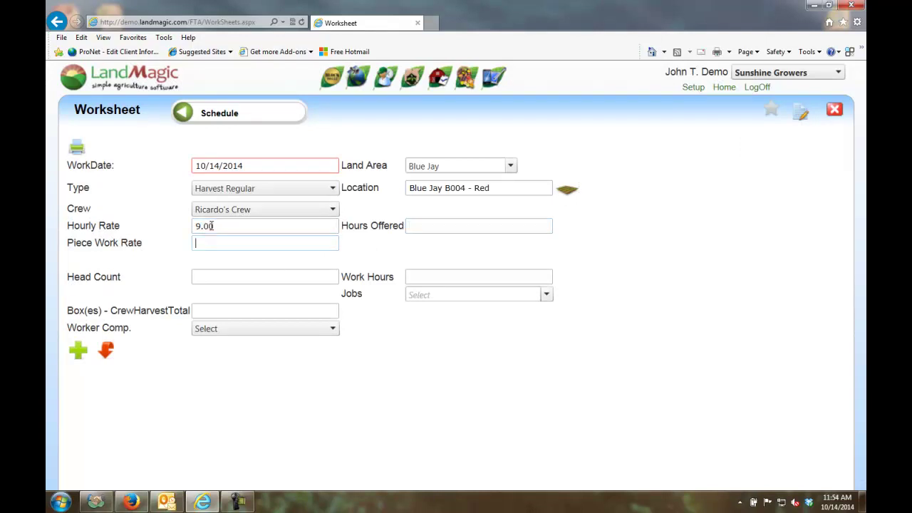
text(1.05)
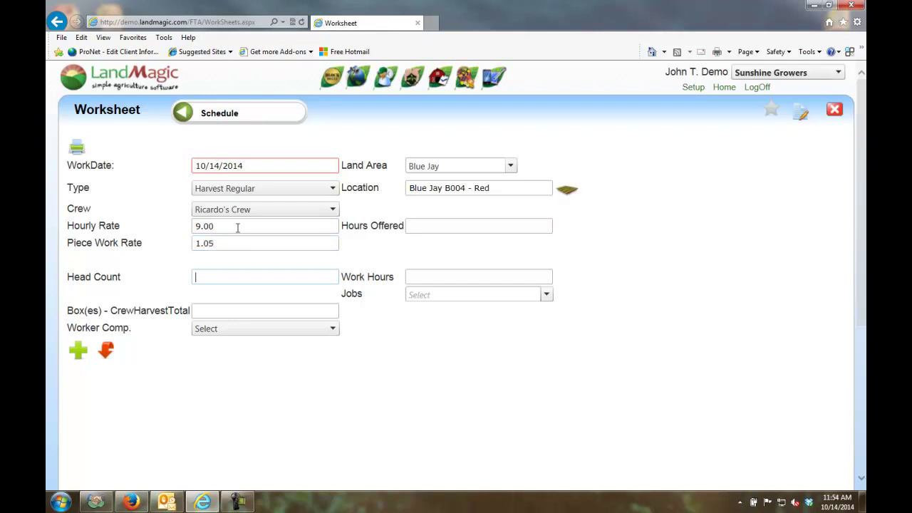
Step: Set the work hours to 8, assign the Harvest Early/Mids job, and save the new worksheet
click(458, 277)
text(8)
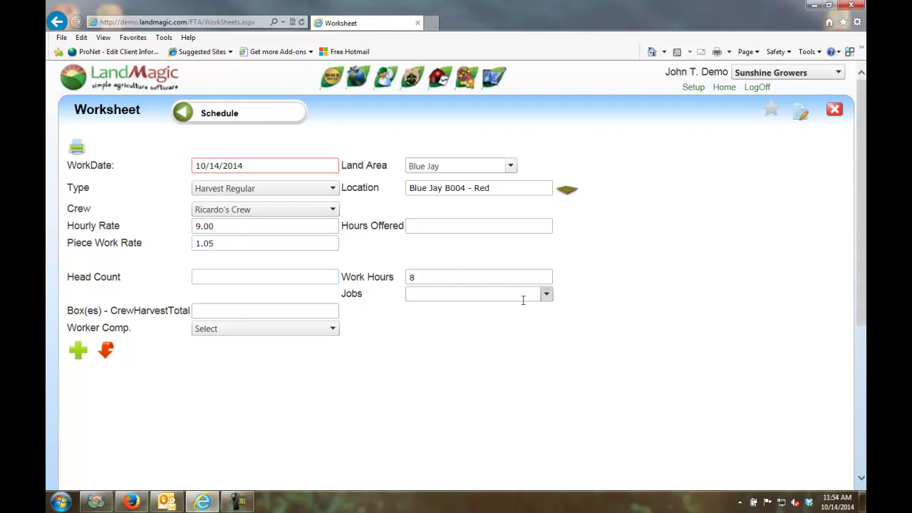
click(545, 295)
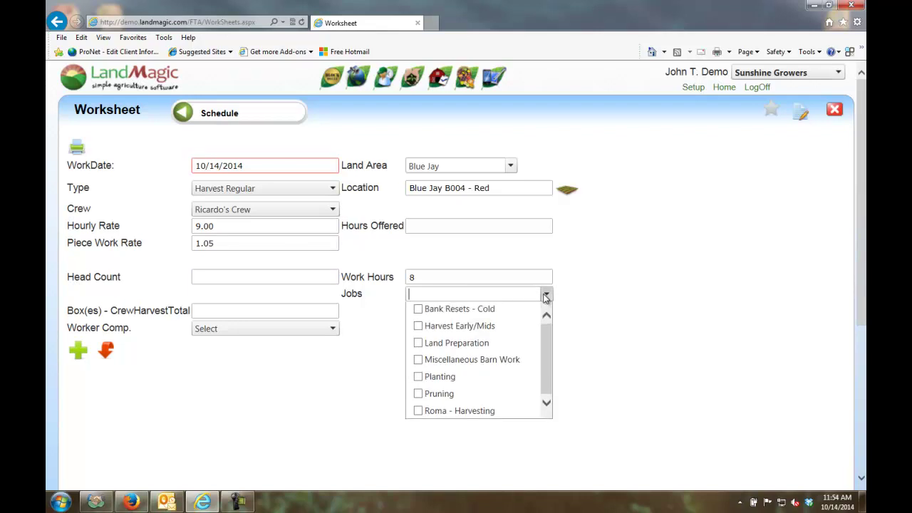
click(419, 328)
click(78, 350)
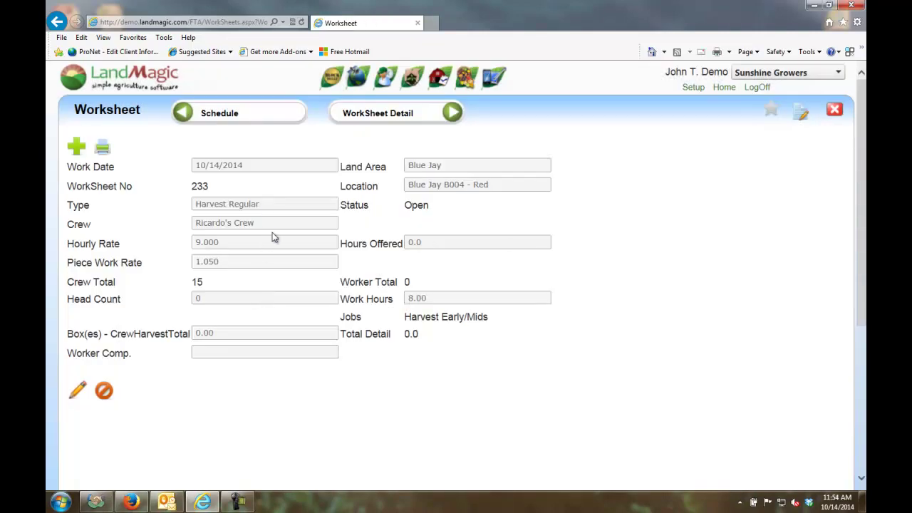
Step: Open the new worksheet's detail and check in all crew workers at 07:00
click(377, 115)
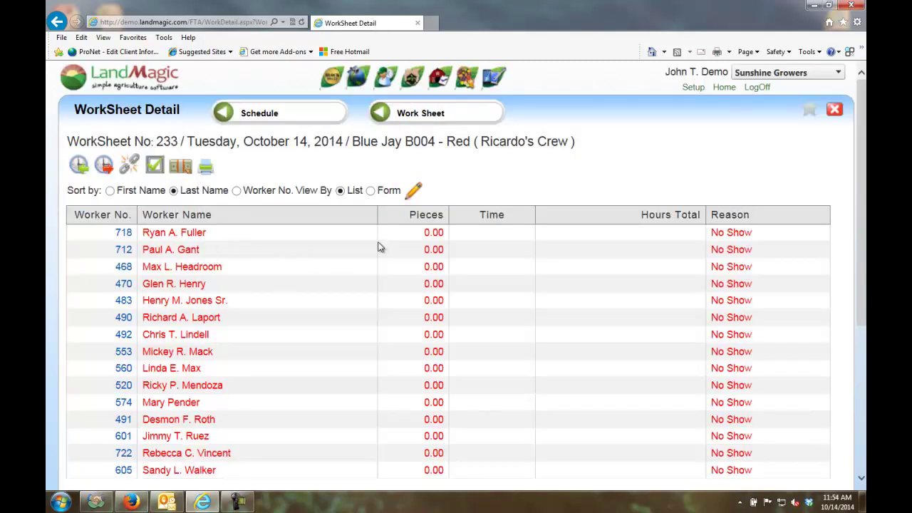
scroll(645, 284, down, 2)
scroll(638, 285, up, 2)
click(80, 168)
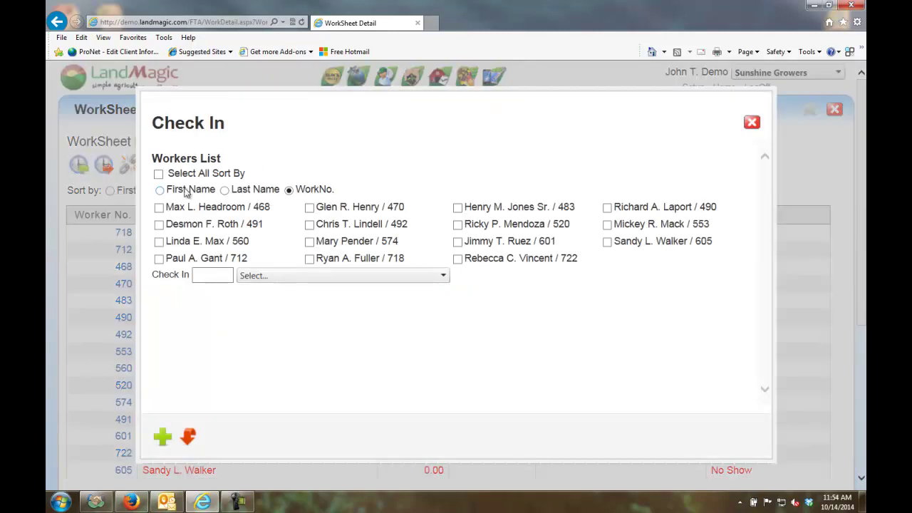
click(158, 173)
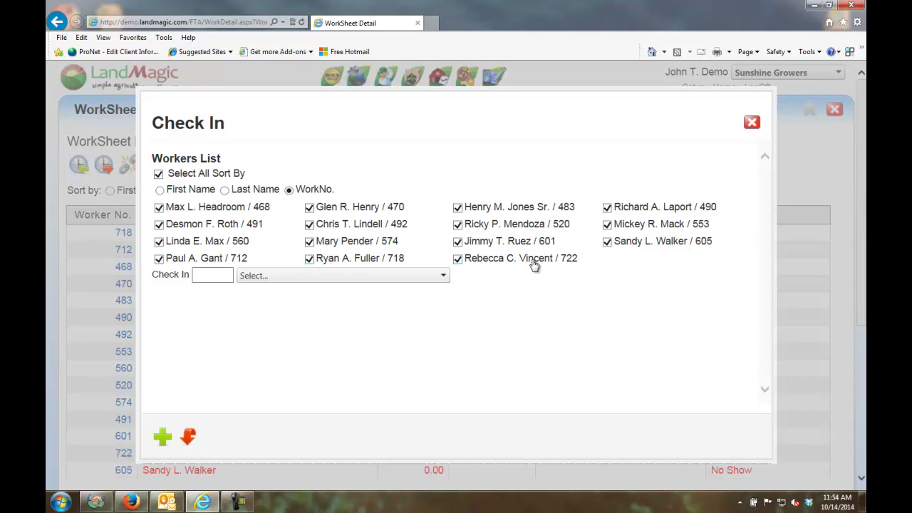
click(205, 278)
text(07:00)
key(Tab)
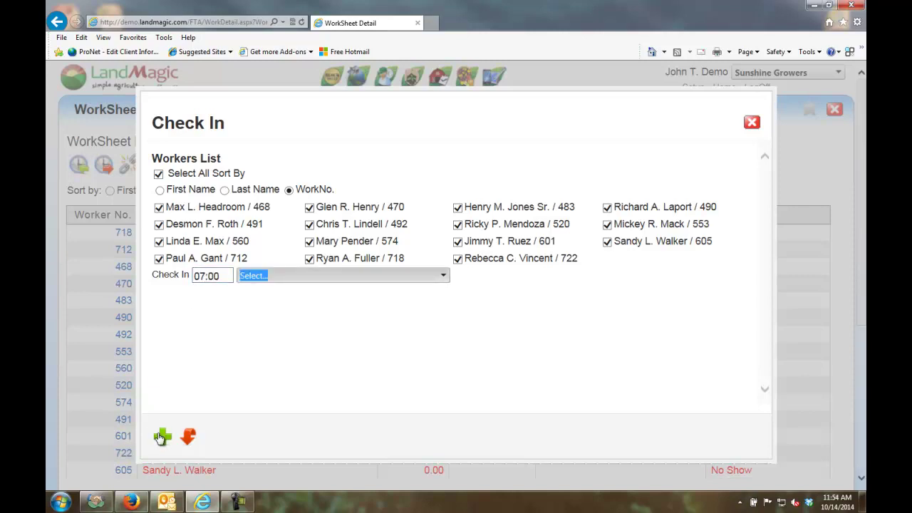
click(161, 436)
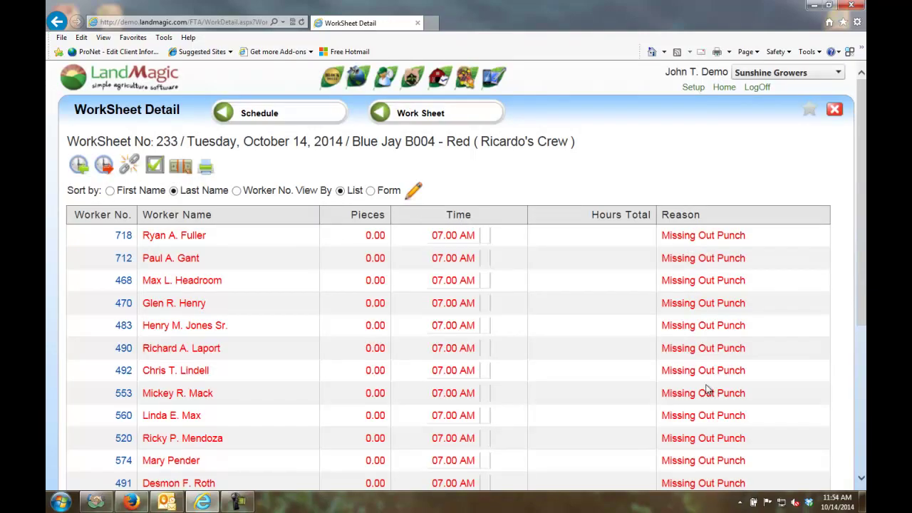
Step: Check out all crew workers on the worksheet at 16:22
scroll(708, 378, down, 3)
scroll(708, 382, up, 3)
click(103, 166)
click(159, 178)
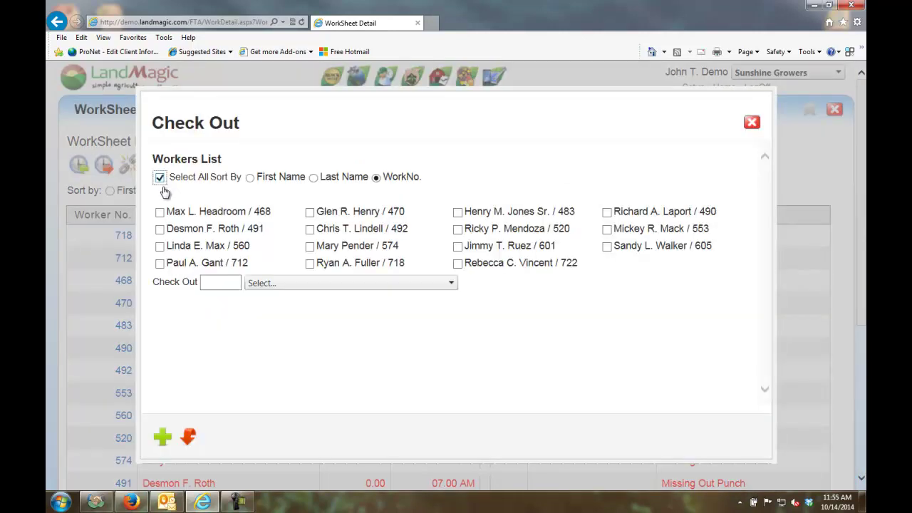
click(215, 282)
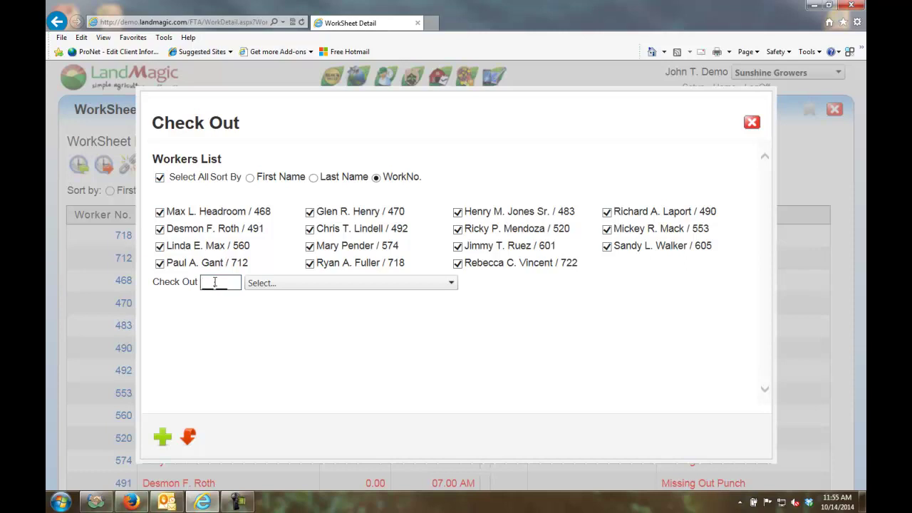
text(16:22)
key(Tab)
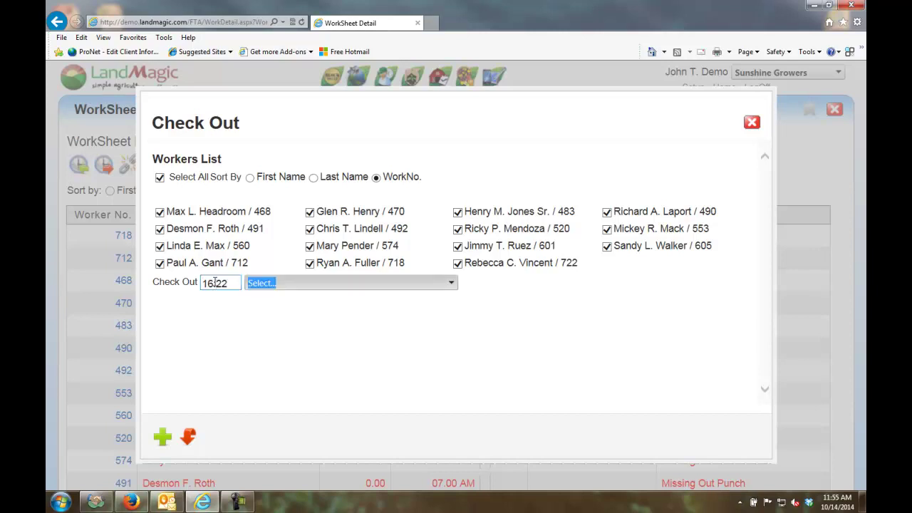
click(163, 441)
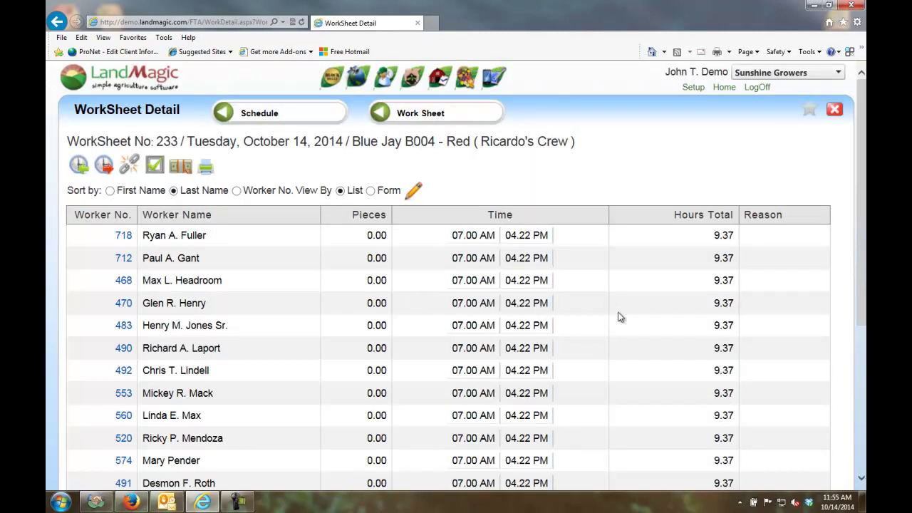
Step: Add a crew break for all workers starting at 11:30 and lasting 45 minutes
scroll(642, 259, down, 3)
scroll(640, 259, up, 3)
mouse_move(177, 171)
click(128, 167)
click(160, 178)
click(229, 269)
text(11:)
text(30)
key(Tab)
text(45)
key(Tab)
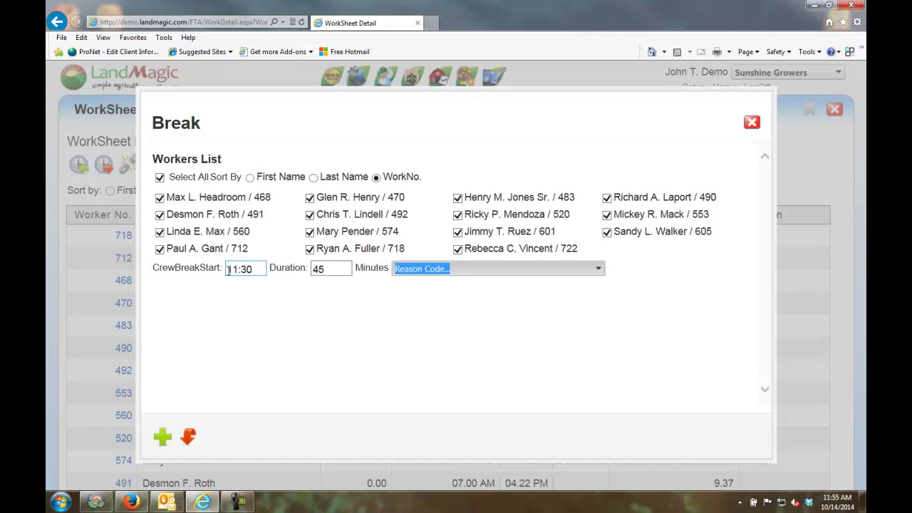
click(166, 439)
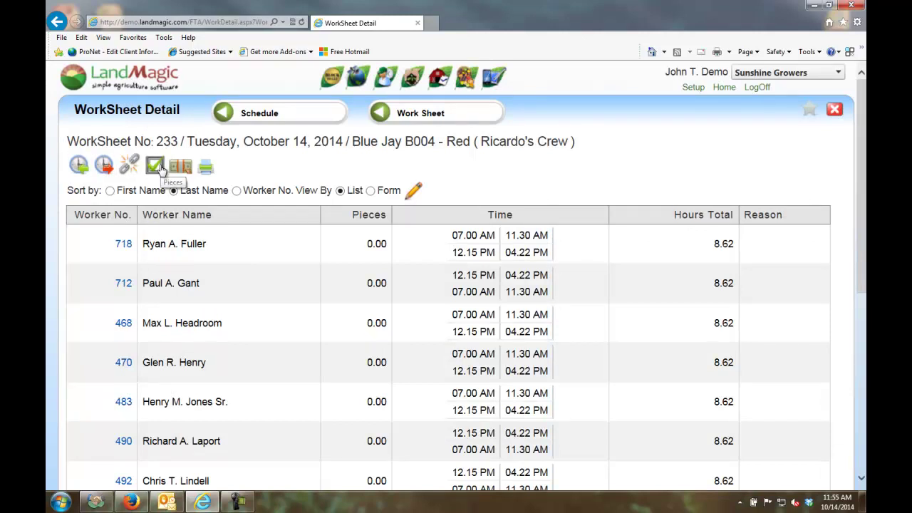
Step: Enter piece counts between 80 and 110 for all workers, with 100 for the last one listed, and save them
click(155, 166)
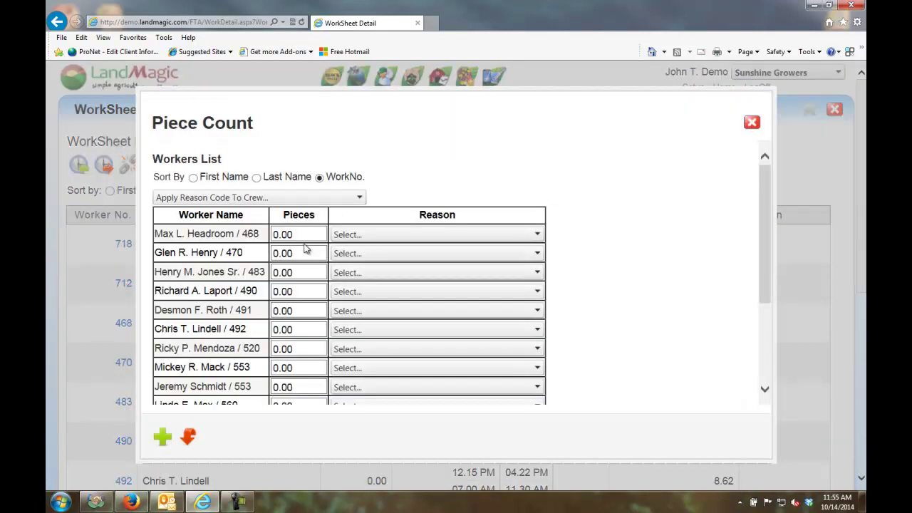
click(307, 233)
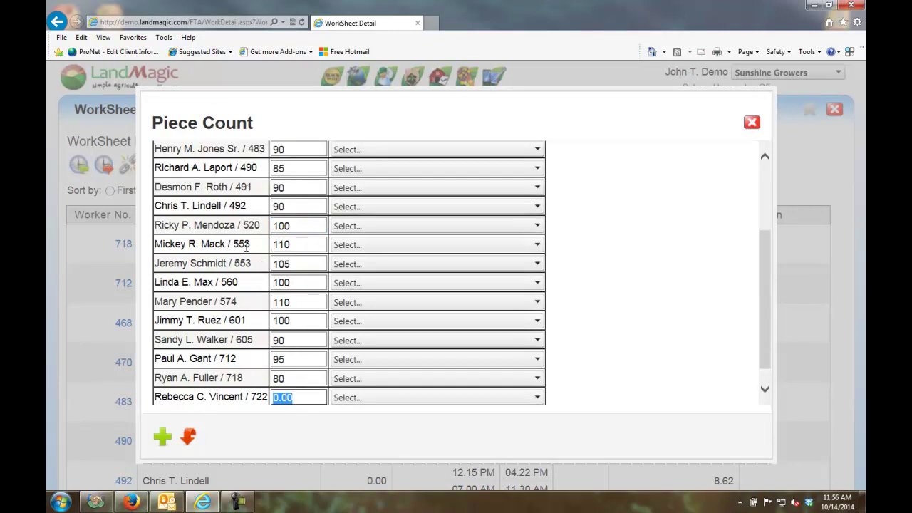
text(100)
click(164, 438)
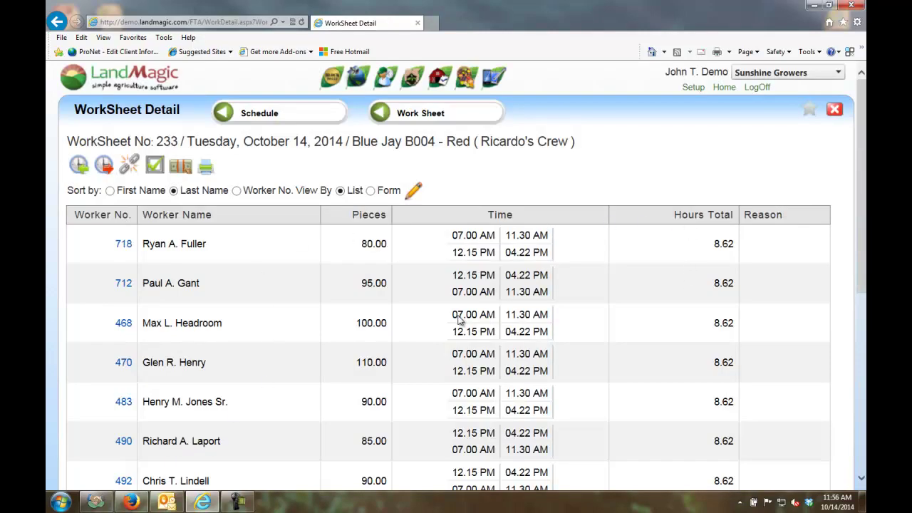
Step: Review the completed worksheet detail and its Crew/Worker Time Sheet report, and return to the detail
scroll(460, 319, down, 5)
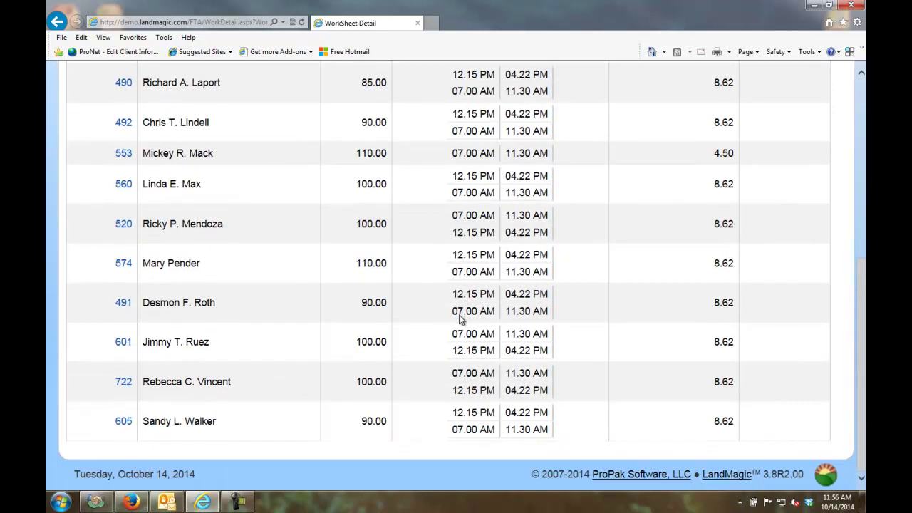
scroll(460, 318, up, 5)
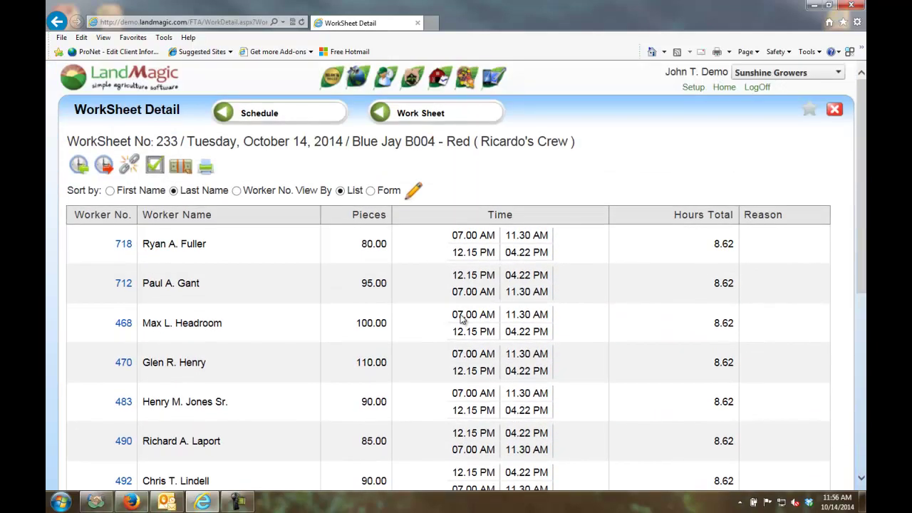
click(205, 166)
click(228, 204)
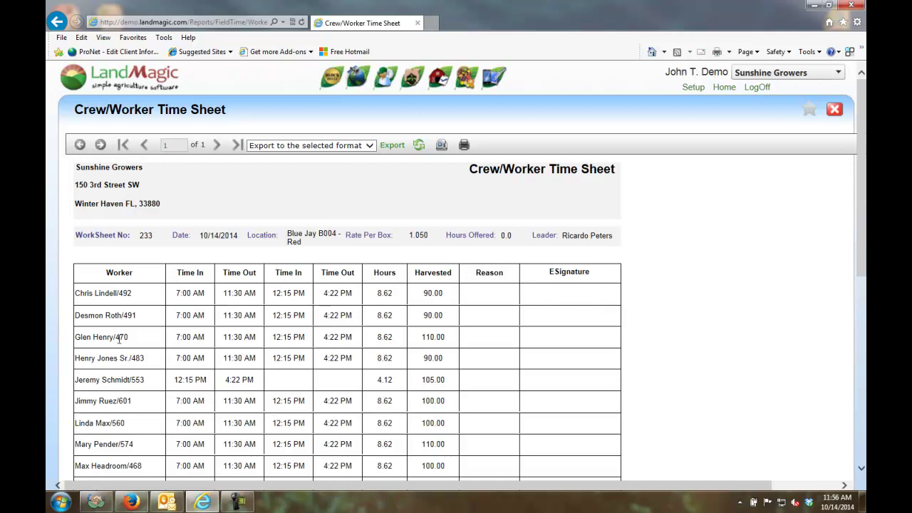
key(alt+Left)
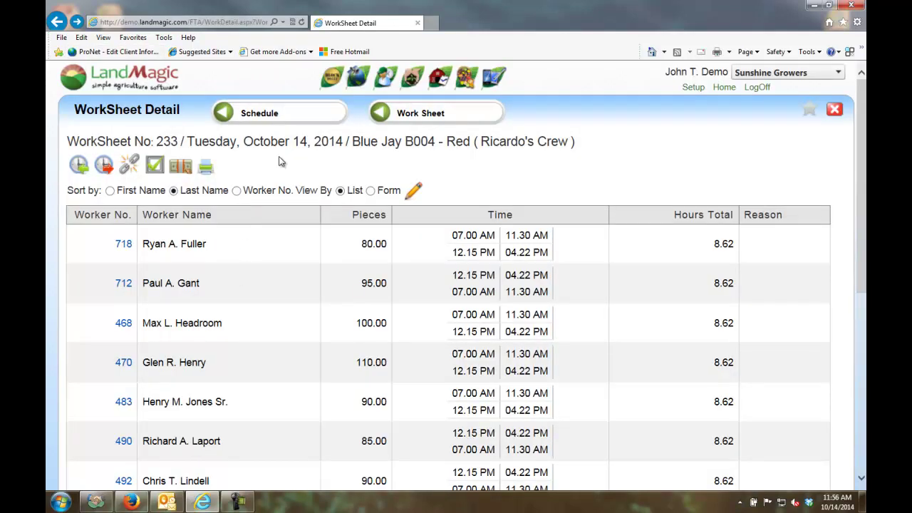
Step: Return to the crew schedule and list worksheets of every status for 10/14/2014 only
click(260, 116)
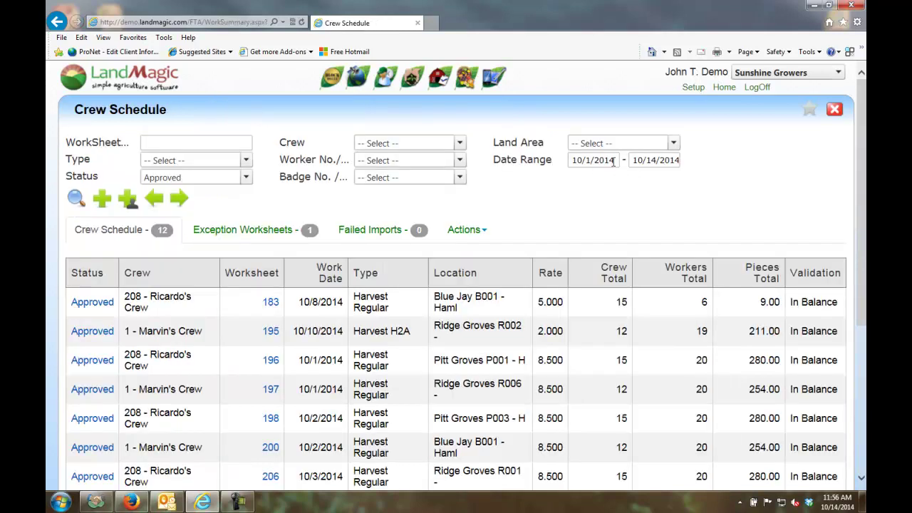
click(613, 160)
click(618, 229)
click(246, 177)
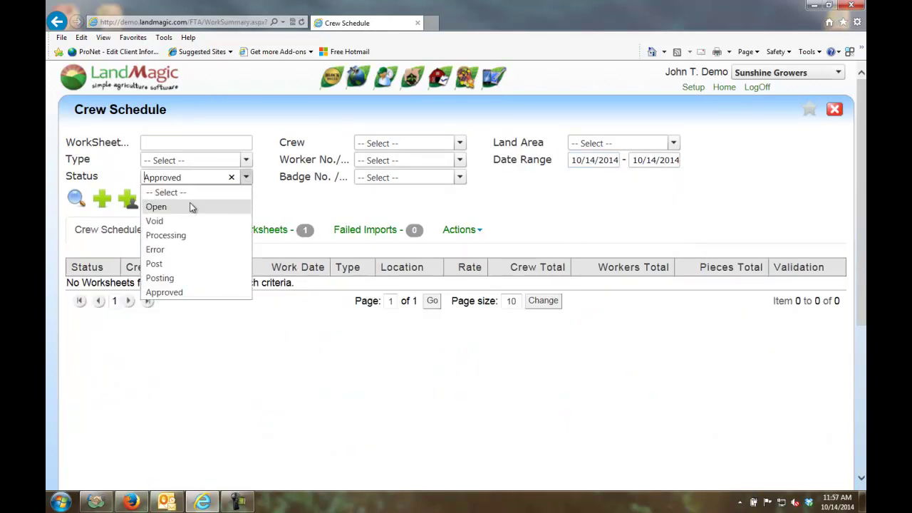
click(171, 190)
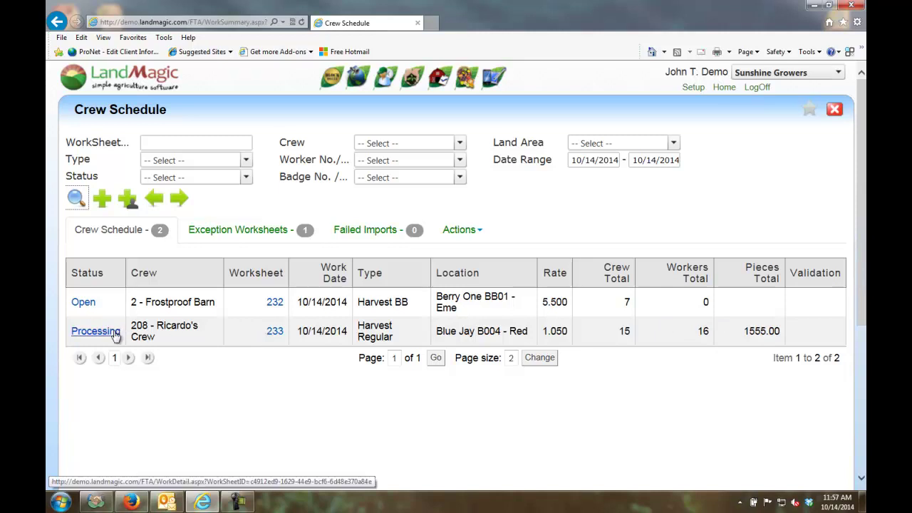
Step: Set the crew harvest total of worksheet 233 to 1555 boxes, approve the worksheet and return to the crew schedule
click(273, 332)
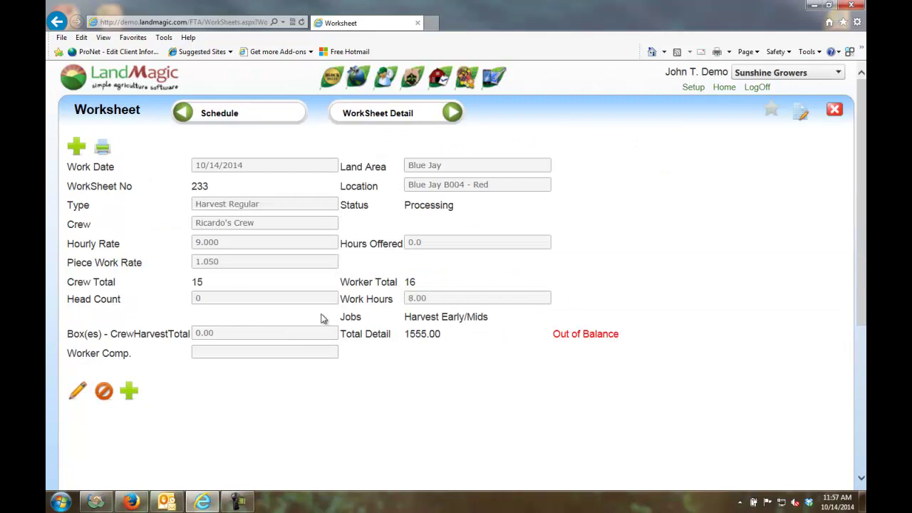
click(77, 390)
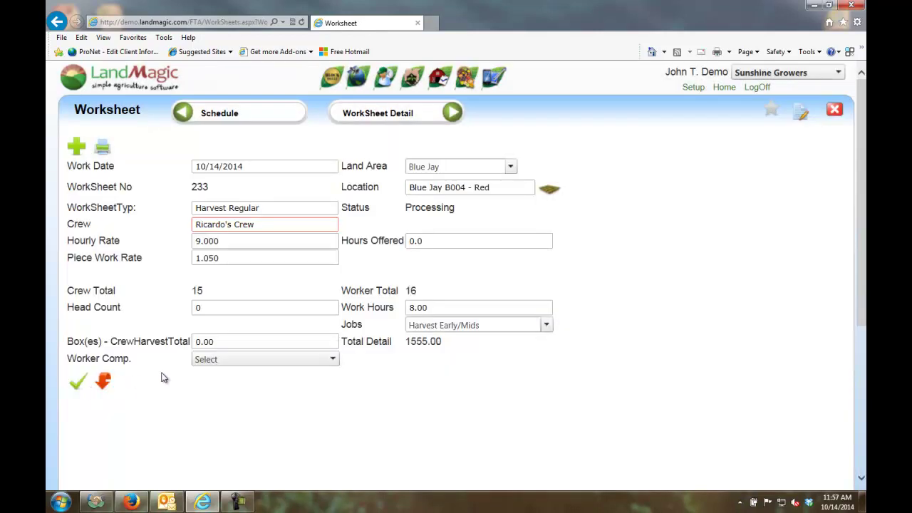
click(244, 340)
text(1555)
key(Tab)
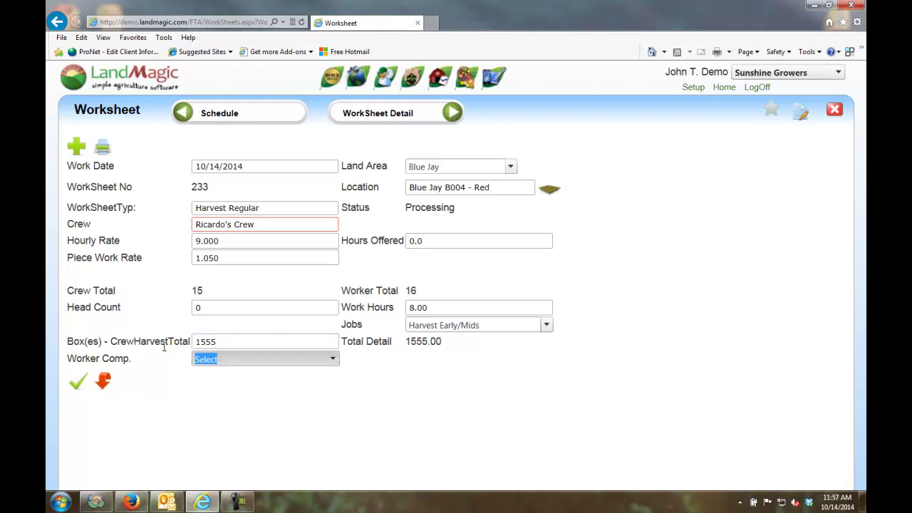
click(77, 383)
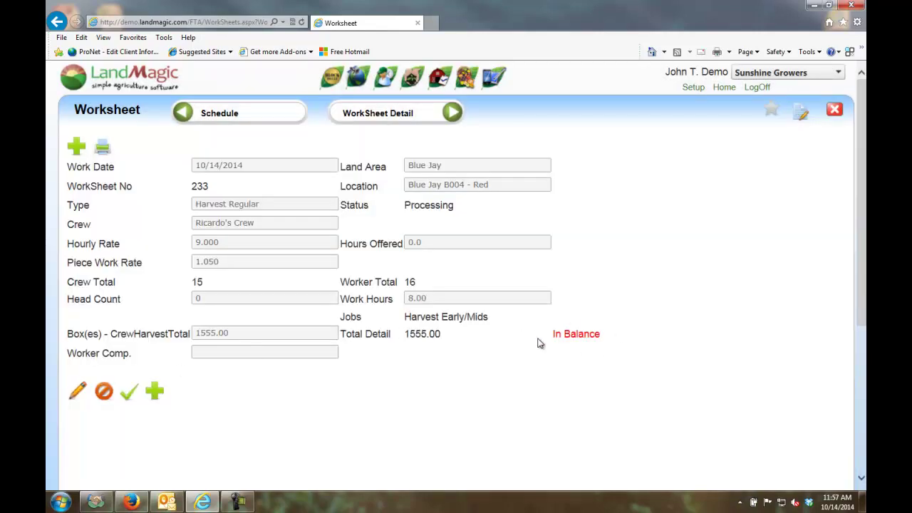
click(130, 394)
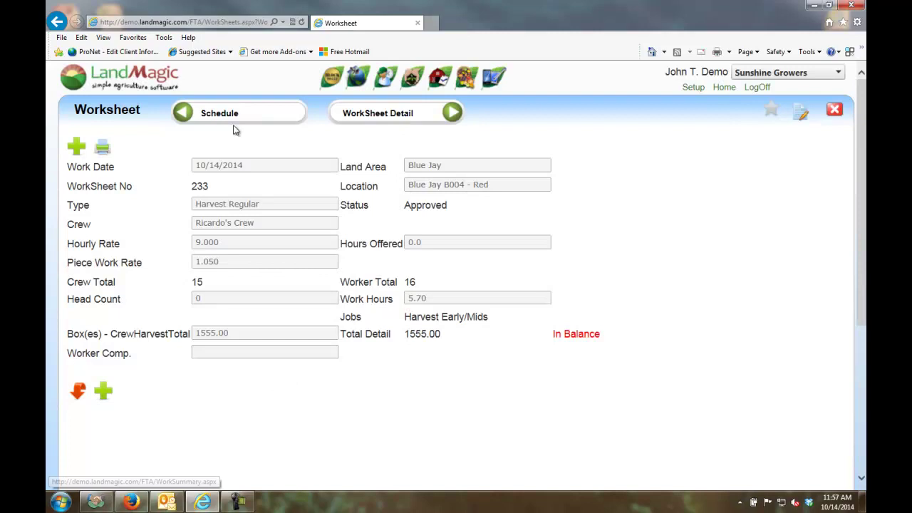
click(236, 116)
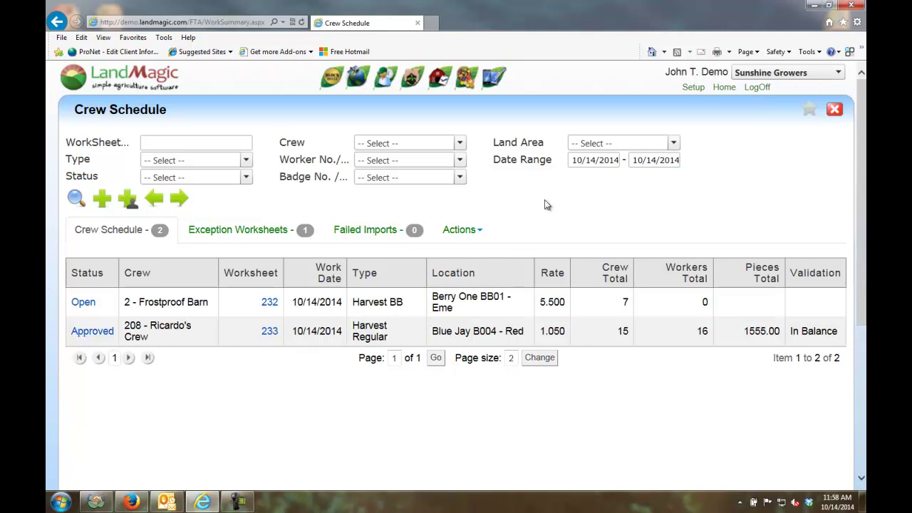
Step: Open the product setup for FieldTime and review its work crew list with the crew leaders and default worksheet types
mouse_move(384, 78)
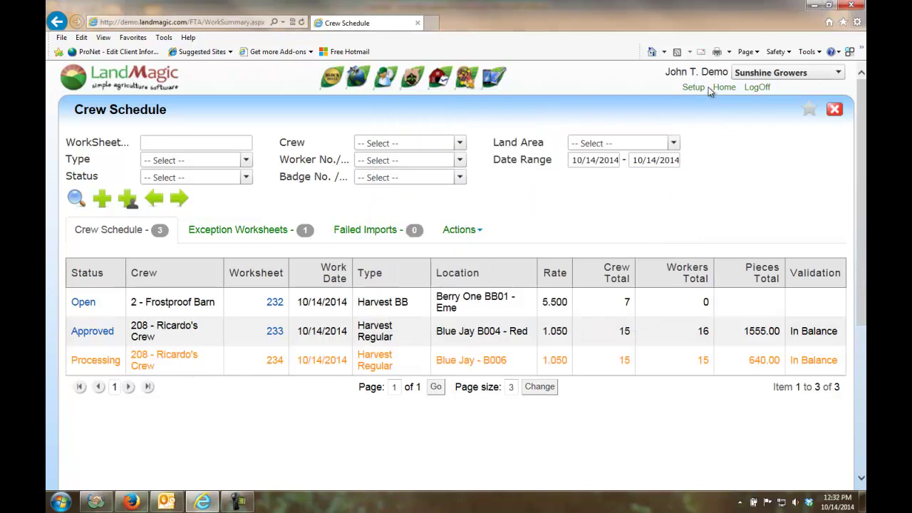
mouse_move(692, 91)
click(698, 112)
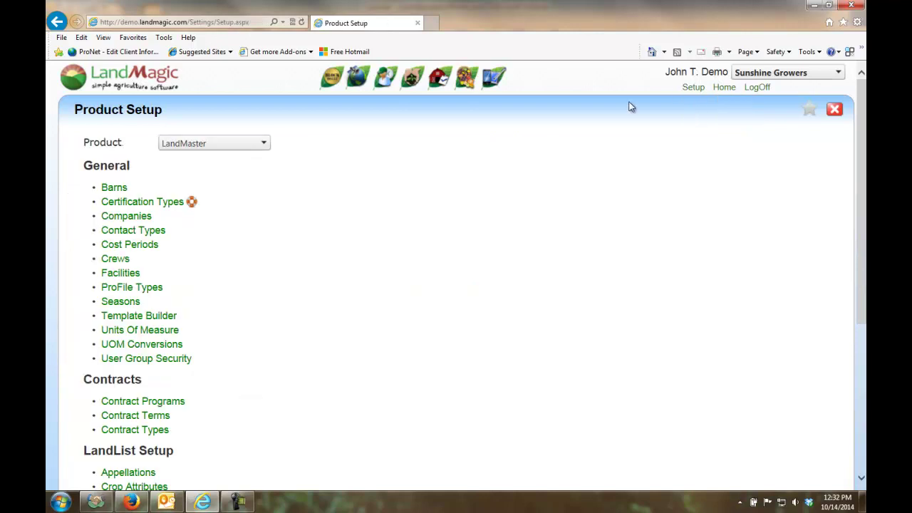
click(264, 145)
click(226, 188)
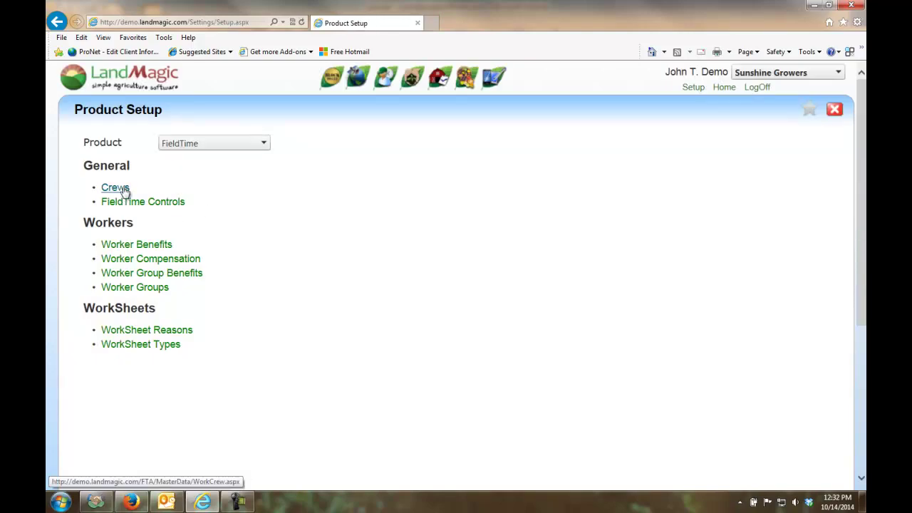
click(125, 191)
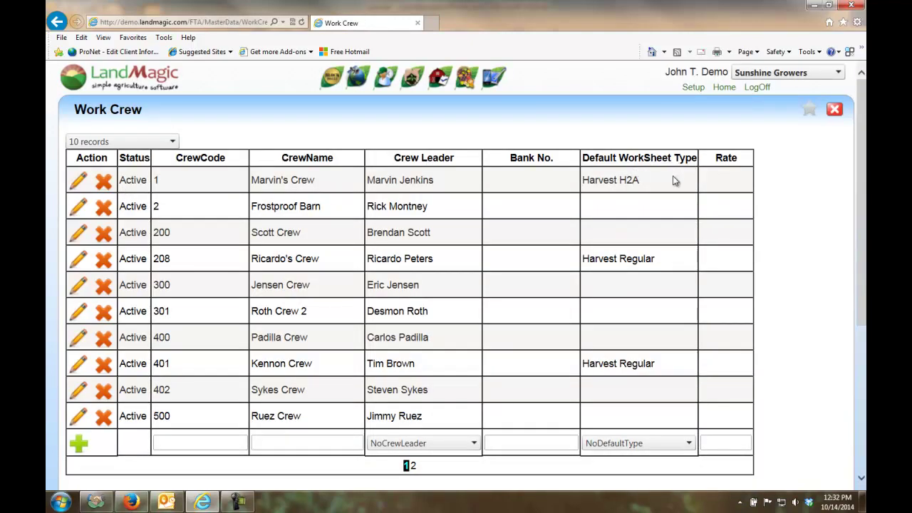
click(57, 21)
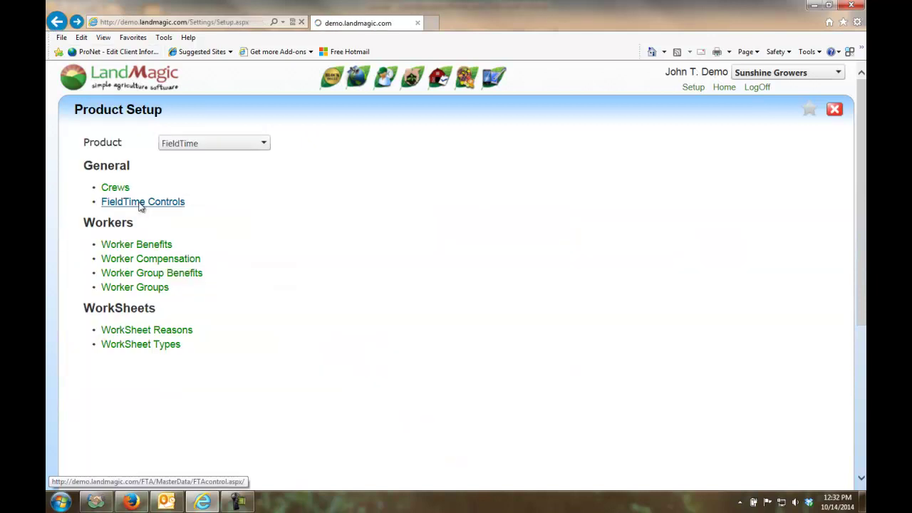
Step: Review the FieldTime Controls settings and the WorkSheet Reasons and WorkSheet Types lists in the product setup
click(140, 203)
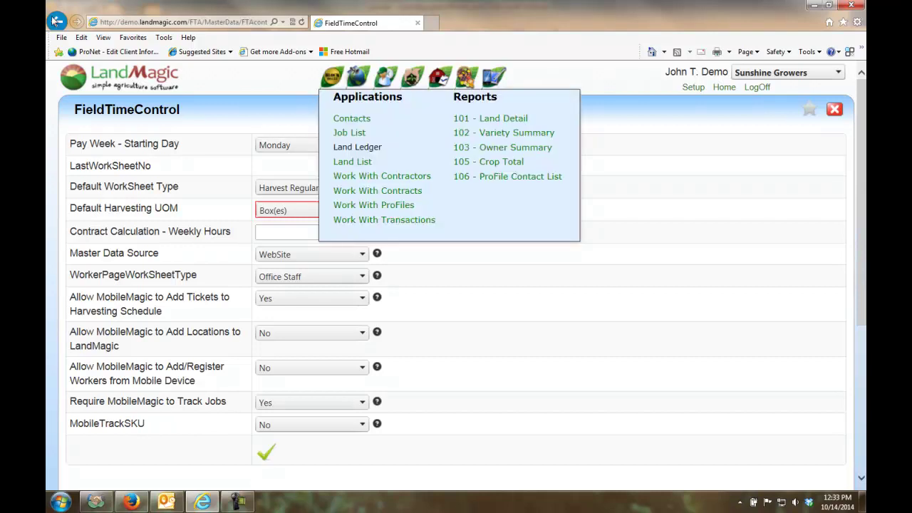
click(57, 22)
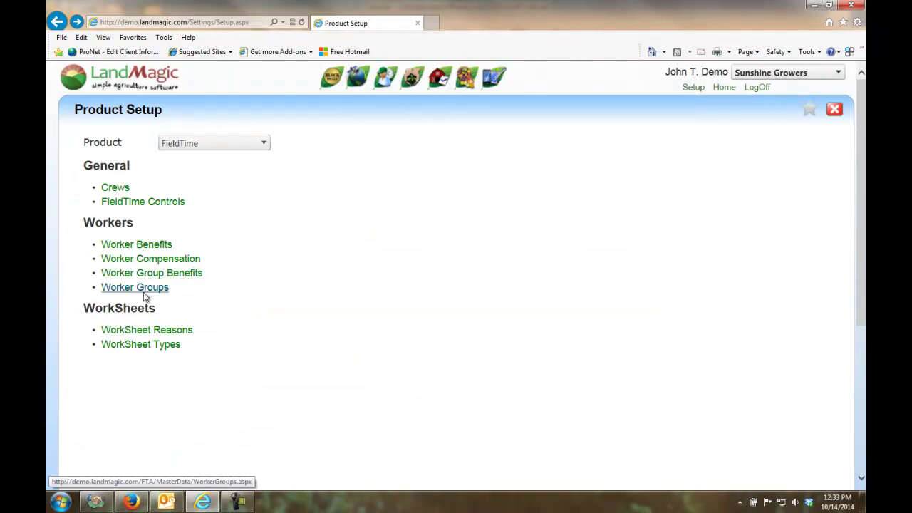
click(148, 333)
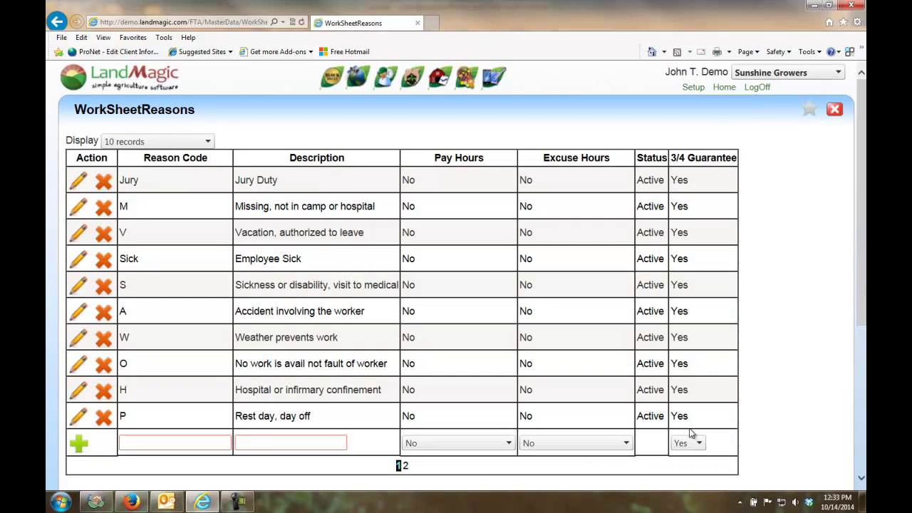
key(alt+Left)
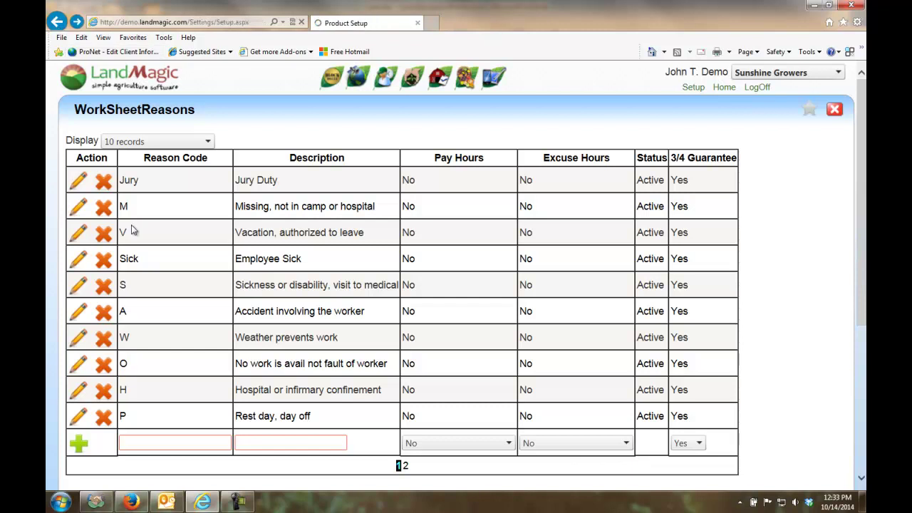
click(158, 346)
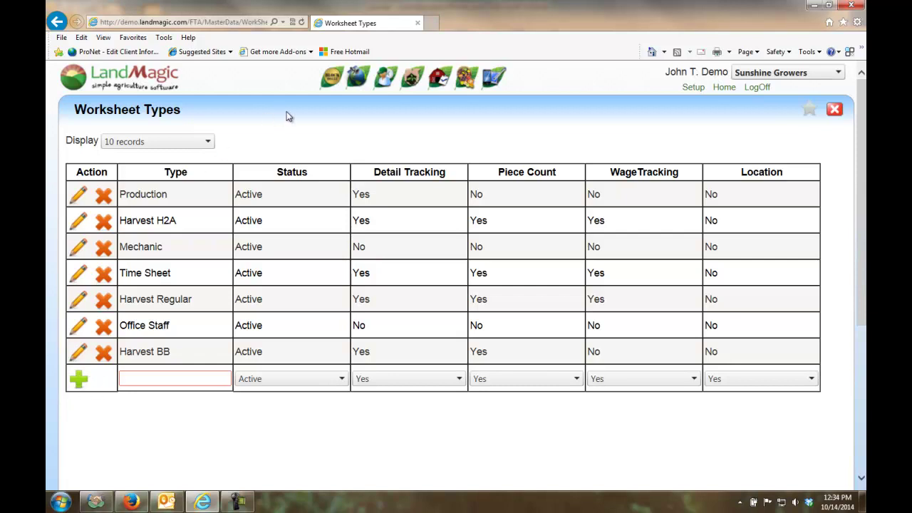
Step: Return from the worksheet types to the FieldTime Crew Schedule
mouse_move(492, 84)
mouse_move(386, 78)
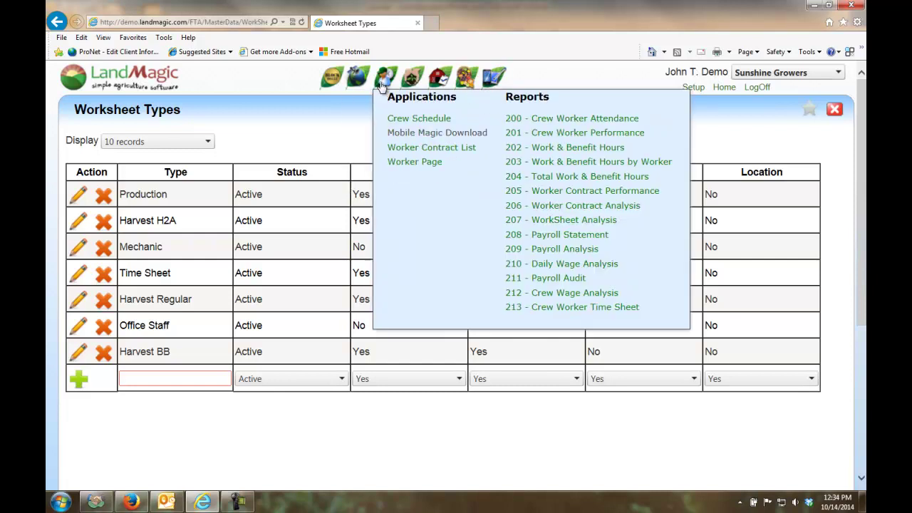
click(400, 121)
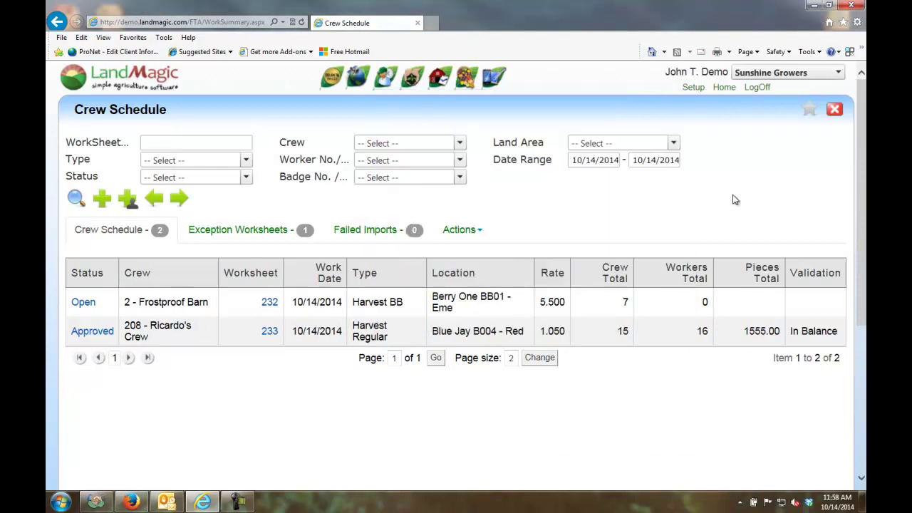
Step: Switch to the MobileMagic CT-MT desktop application and log in with the user's PIN
click(816, 5)
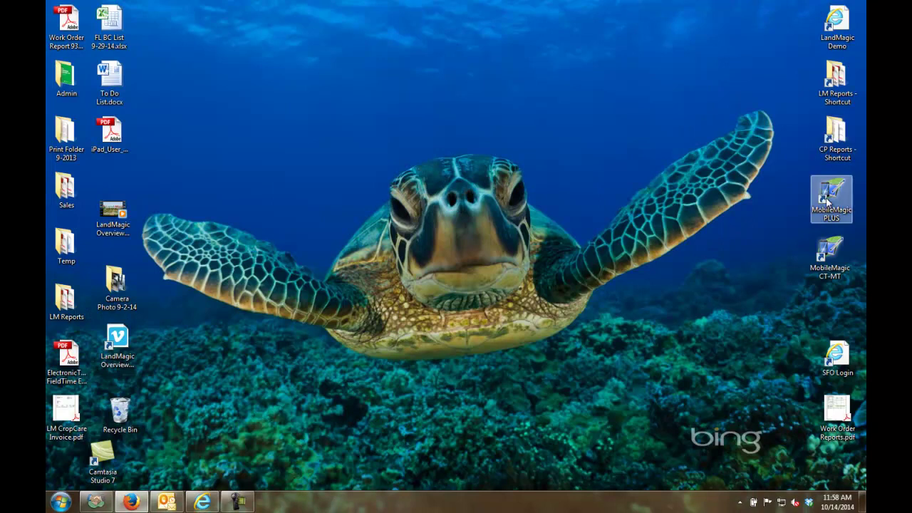
click(828, 253)
double_click(828, 253)
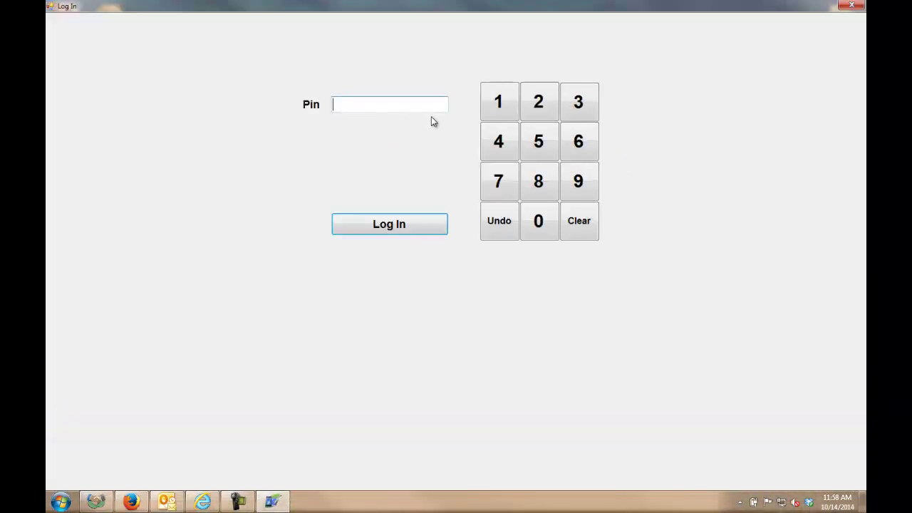
click(501, 112)
click(543, 226)
click(503, 101)
click(504, 101)
click(397, 228)
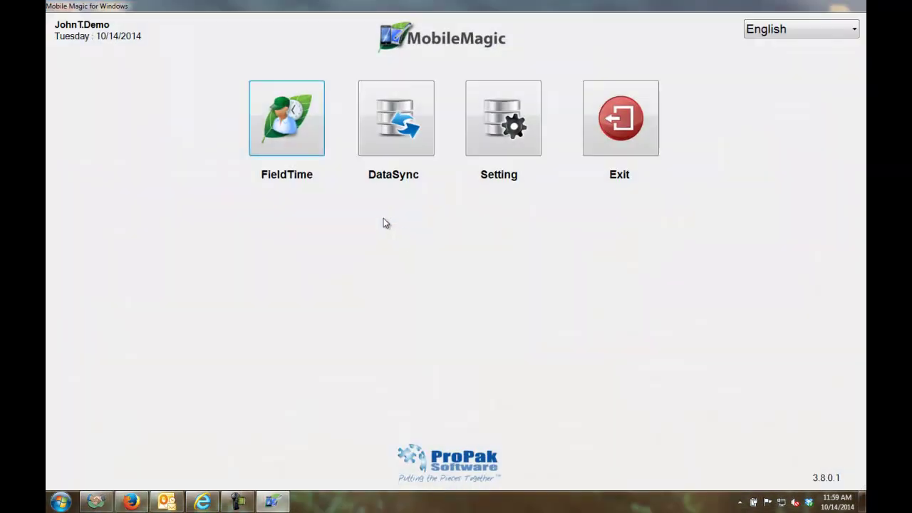
Step: Look over the DataSync screen and the available interface languages, keeping English
click(397, 130)
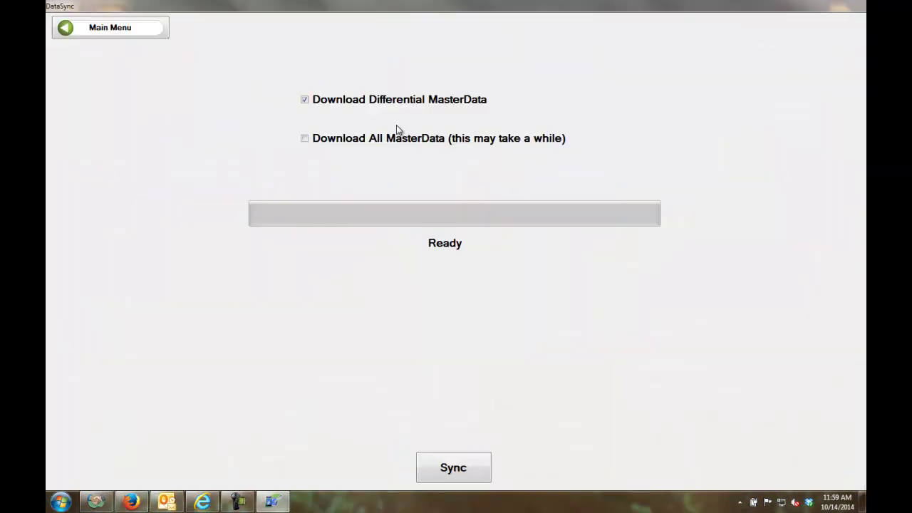
click(94, 30)
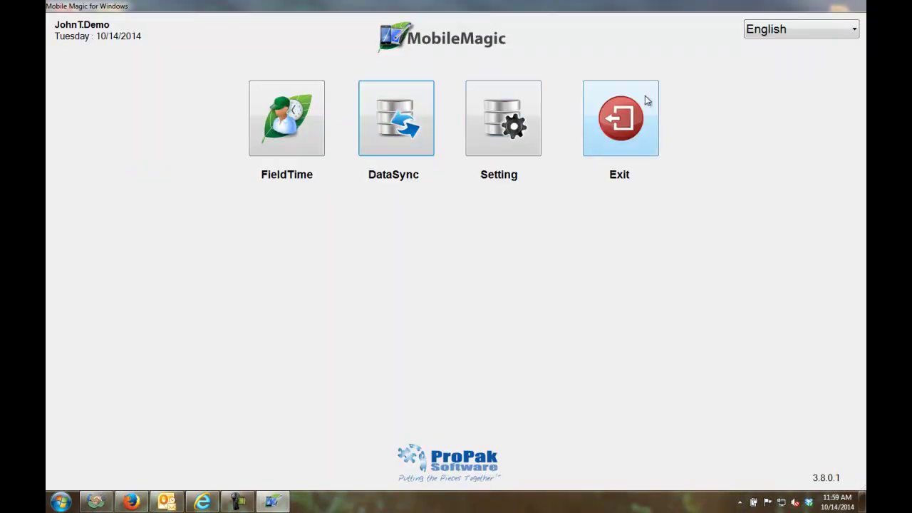
click(855, 29)
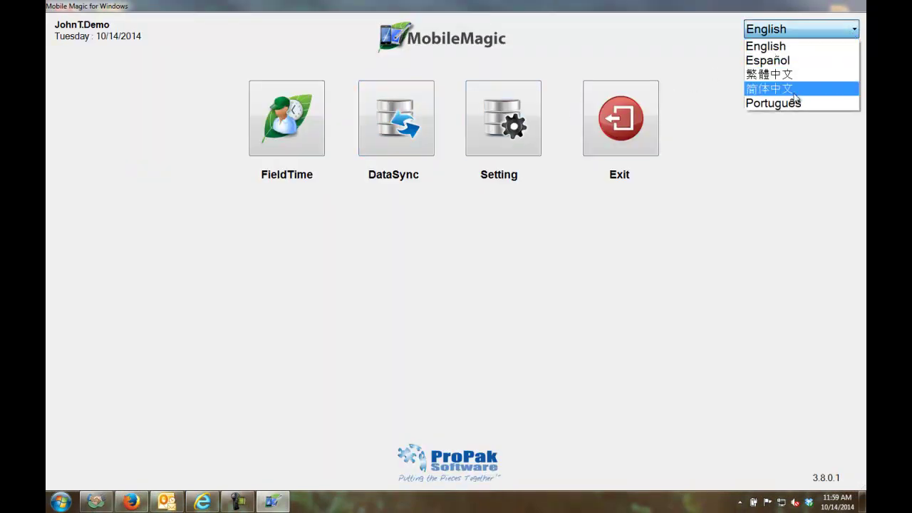
click(803, 48)
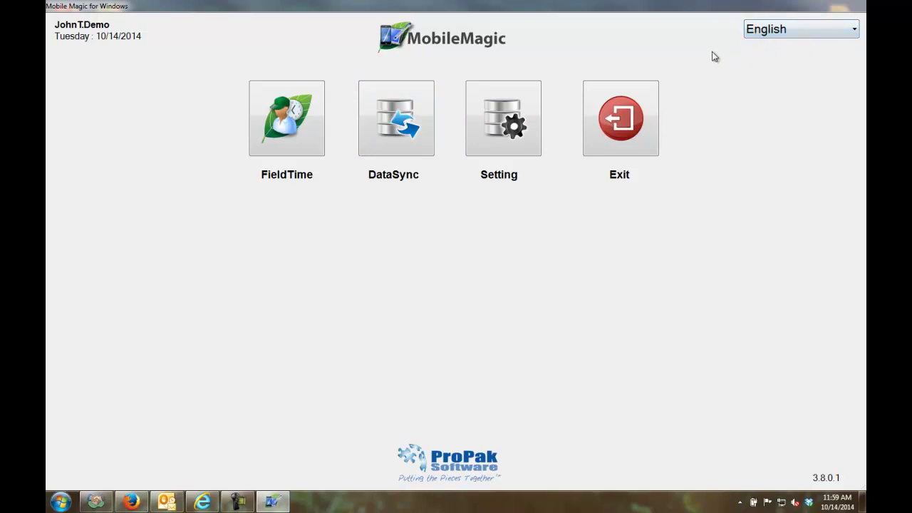
Step: Review the device settings and Time Clock choices, keeping Crew Touch, and check the master data download options in DataSync
click(518, 98)
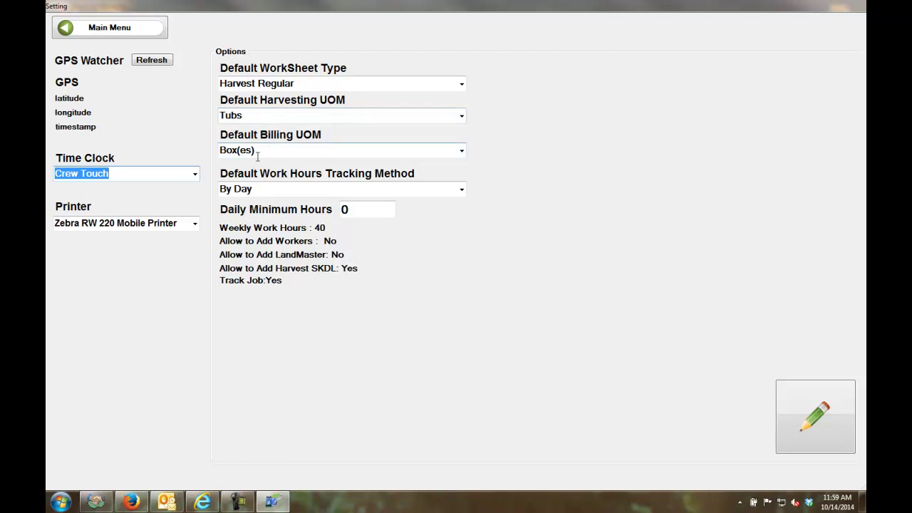
click(195, 173)
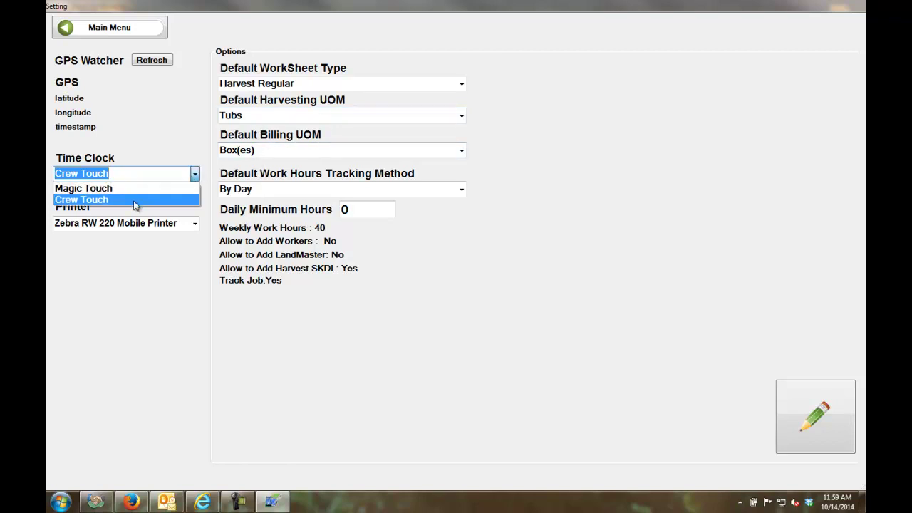
click(135, 201)
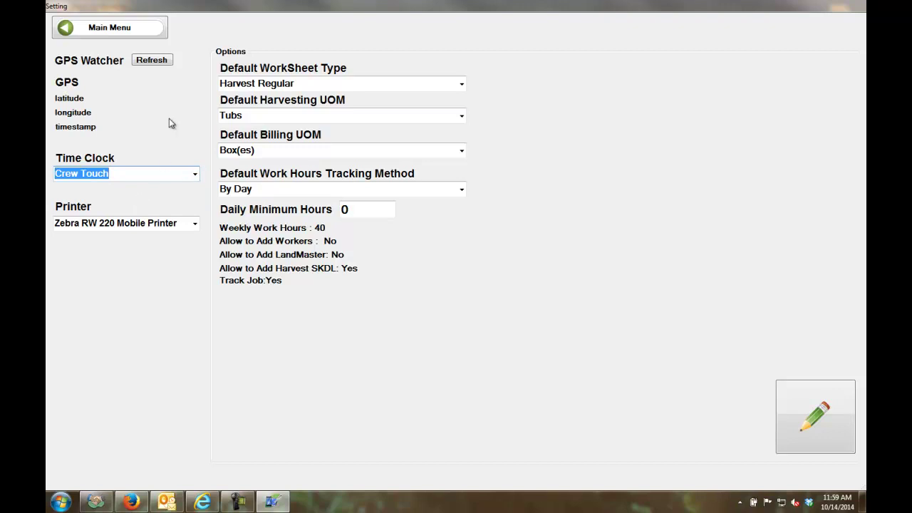
click(138, 29)
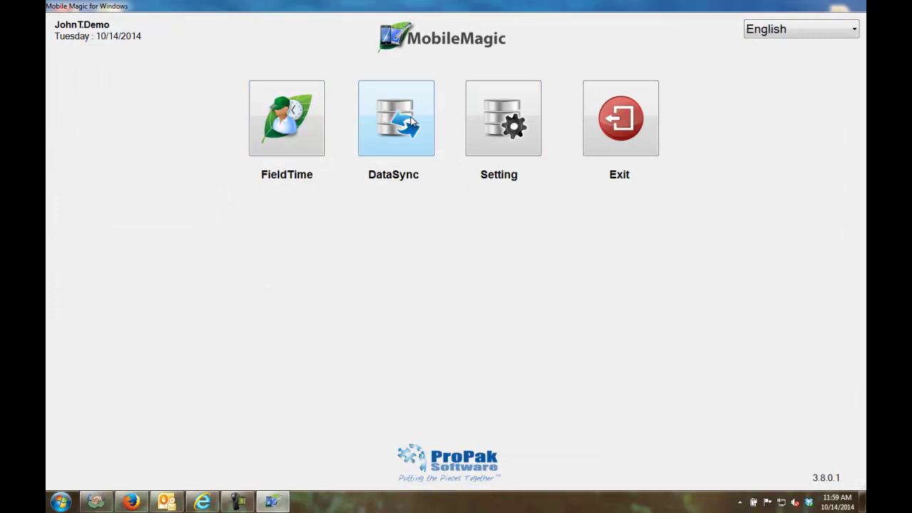
click(411, 120)
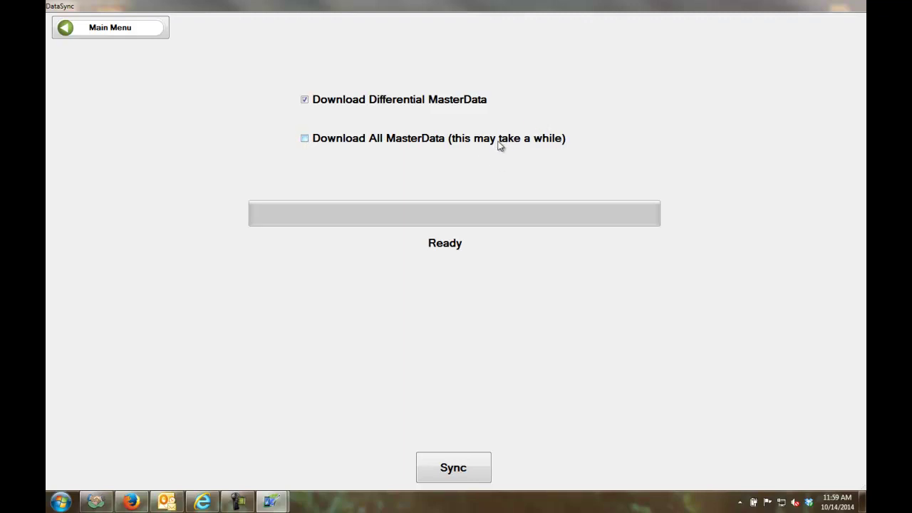
click(124, 30)
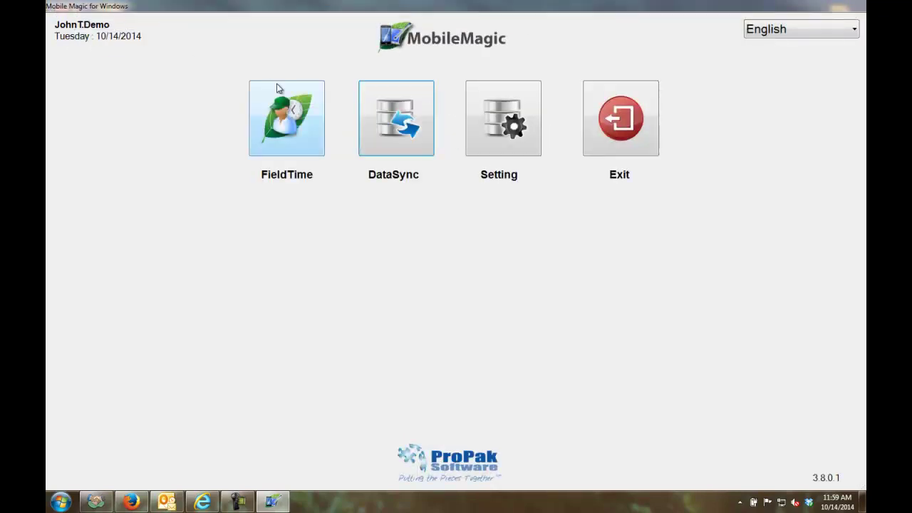
Step: Open the FieldTime Crew Touch worksheets and bring up the crew list for Blue Jay block B006
click(292, 117)
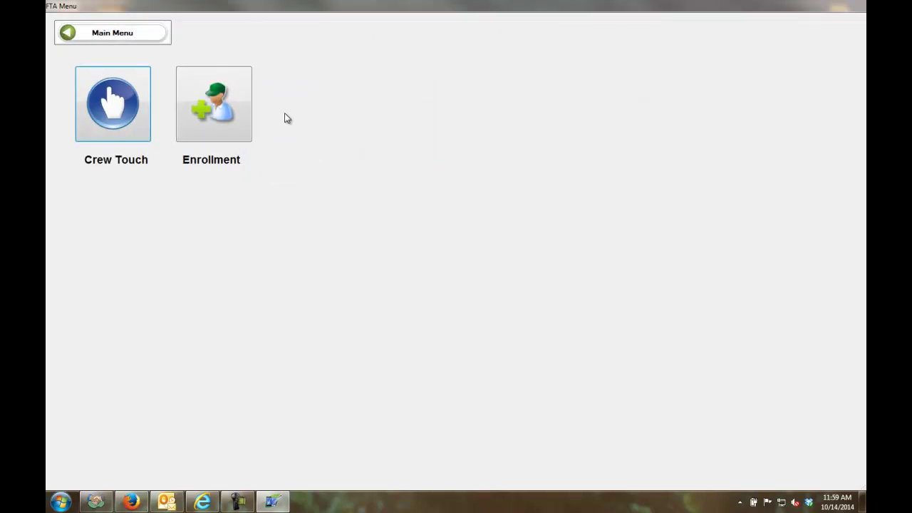
click(115, 105)
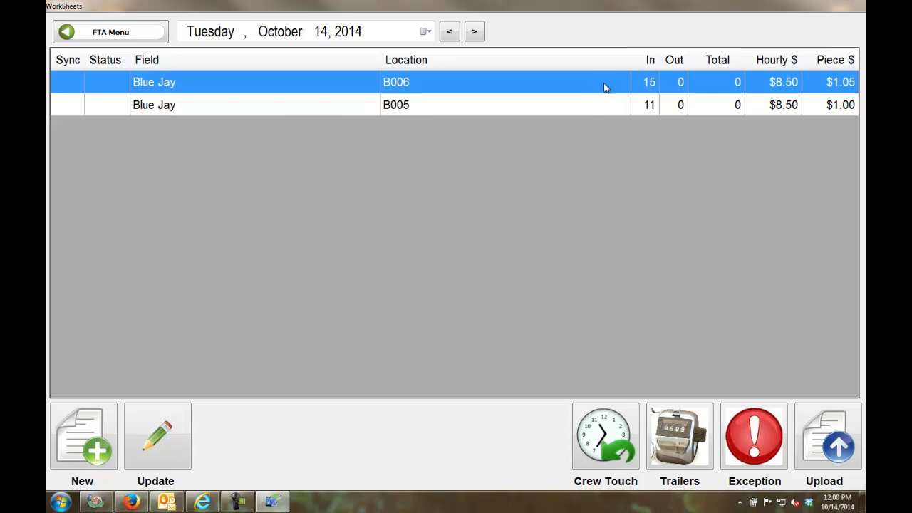
click(606, 436)
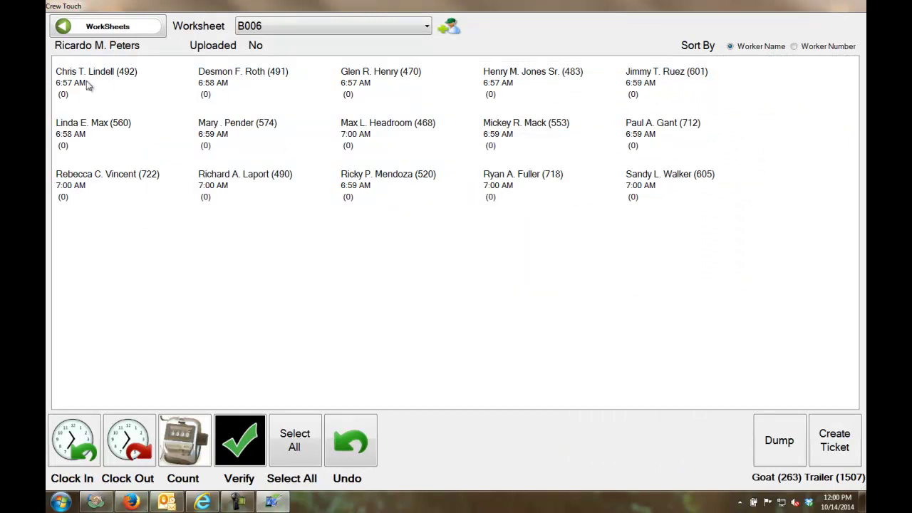
Step: Clock out the first worker on the B006 list individually, and clock out all remaining workers together as a group
click(64, 87)
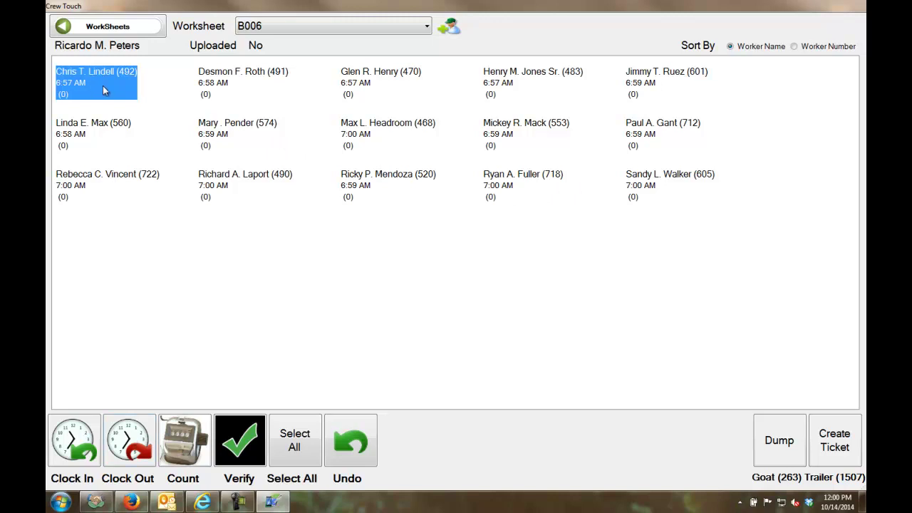
click(127, 437)
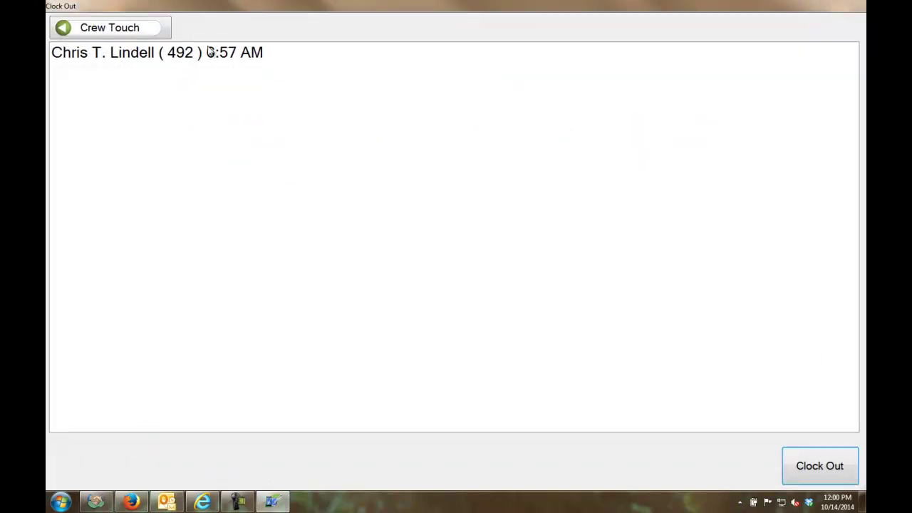
click(833, 462)
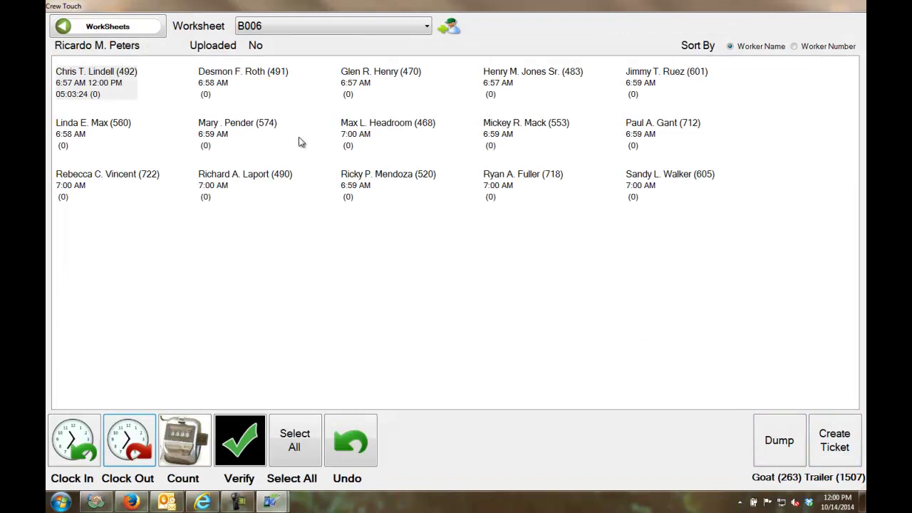
click(216, 87)
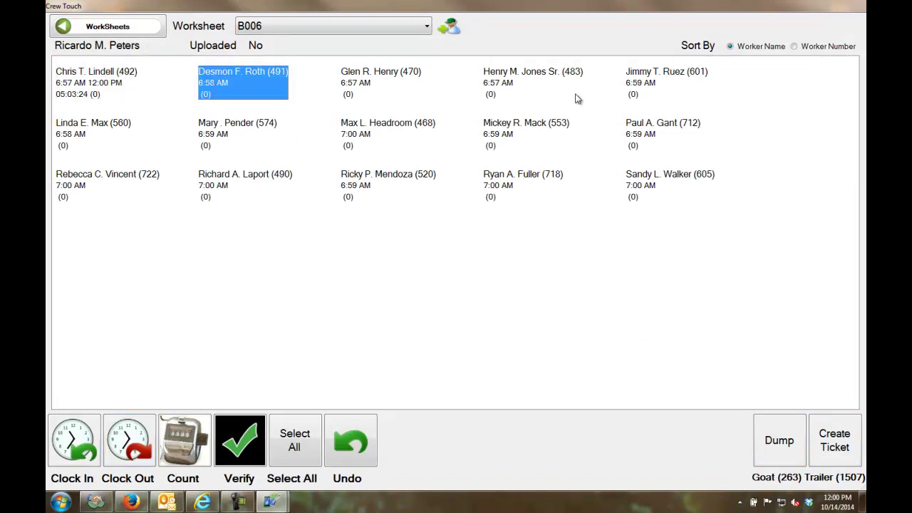
shift+click(644, 189)
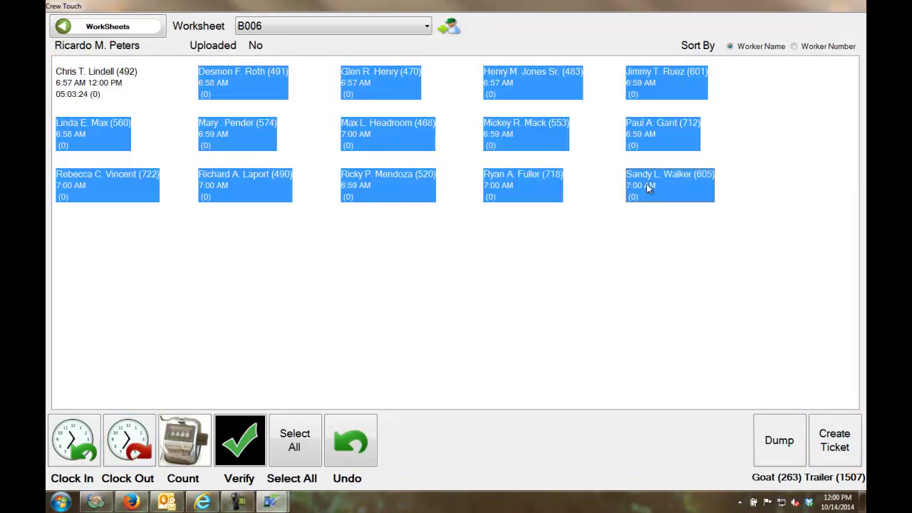
click(123, 451)
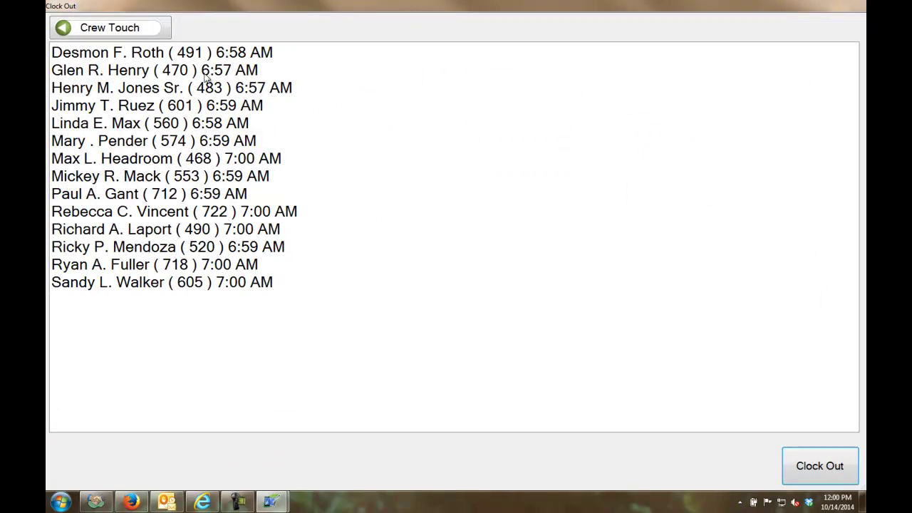
click(832, 465)
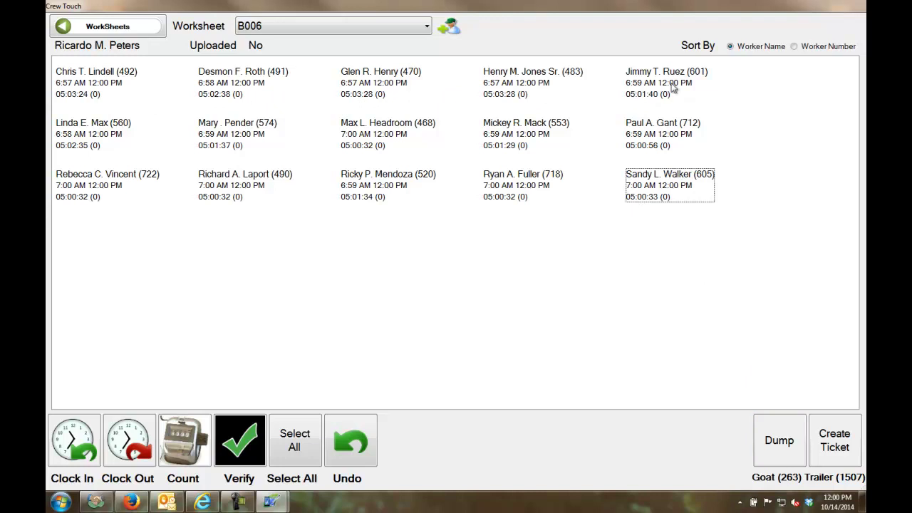
Step: Record piece counts in tubs for the five workers in the first row, giving 50, 40, 60, 40 and 50 boxes
click(94, 87)
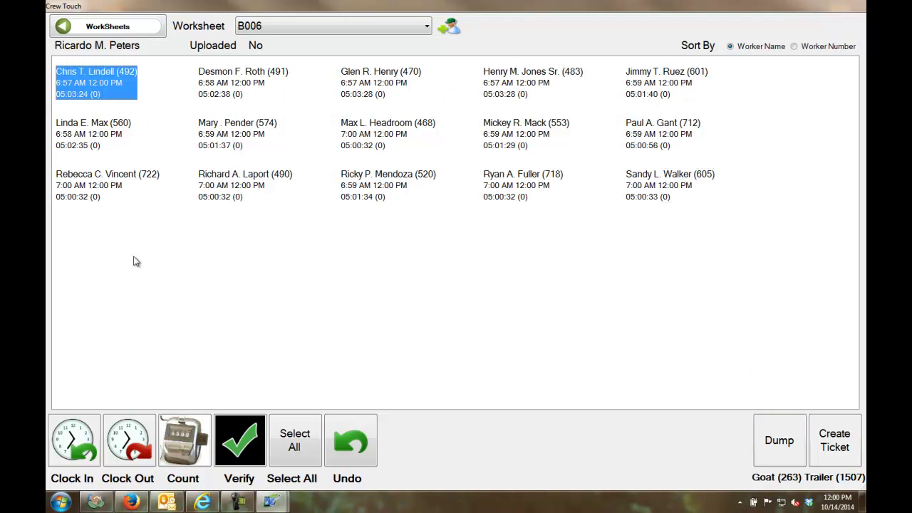
click(184, 438)
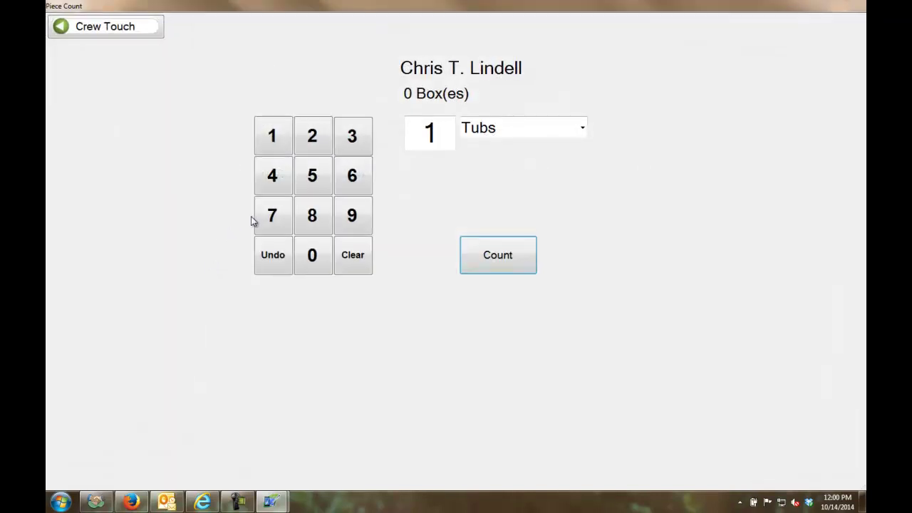
click(313, 178)
click(312, 255)
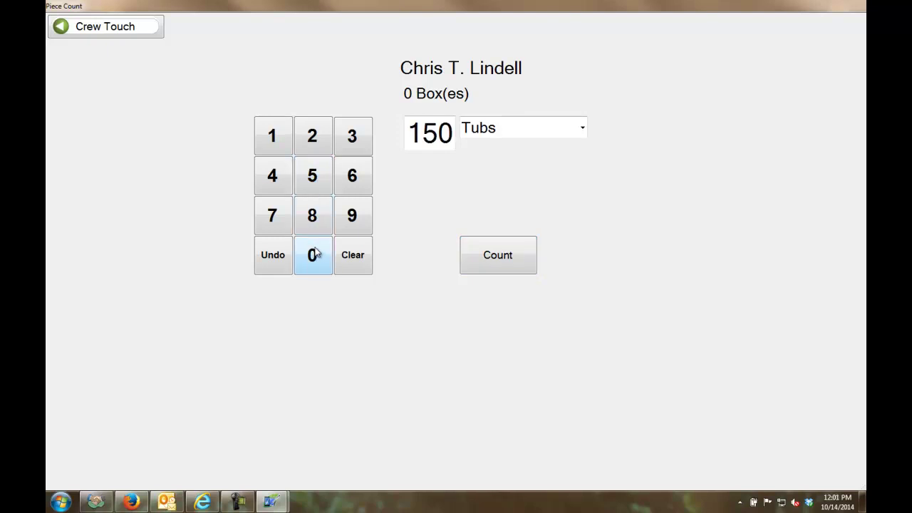
click(502, 262)
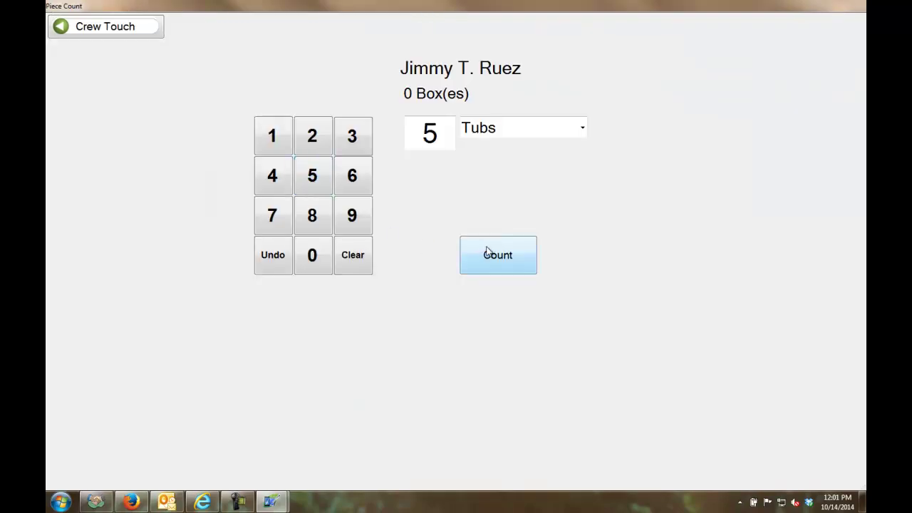
click(488, 253)
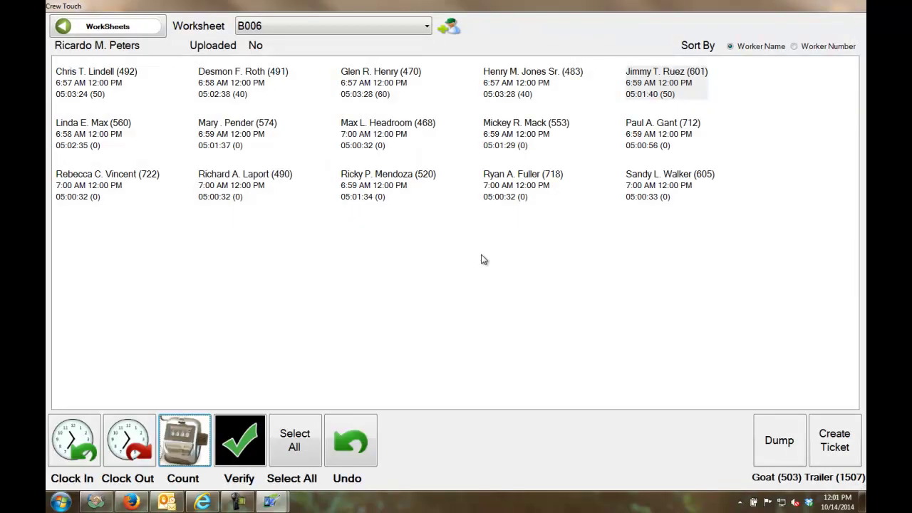
Step: Count 1 more tub for the last worker in the first row, and record piece counts for the workers in the other two rows
click(670, 94)
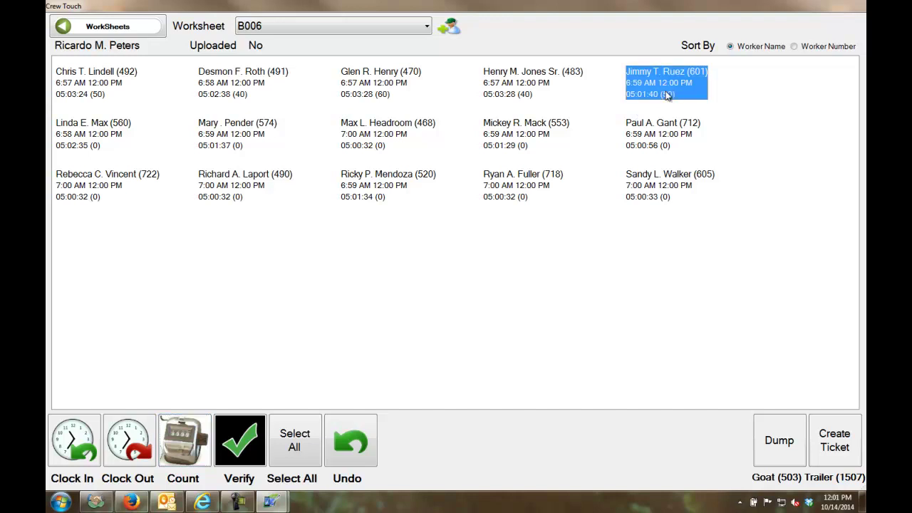
click(191, 455)
click(483, 255)
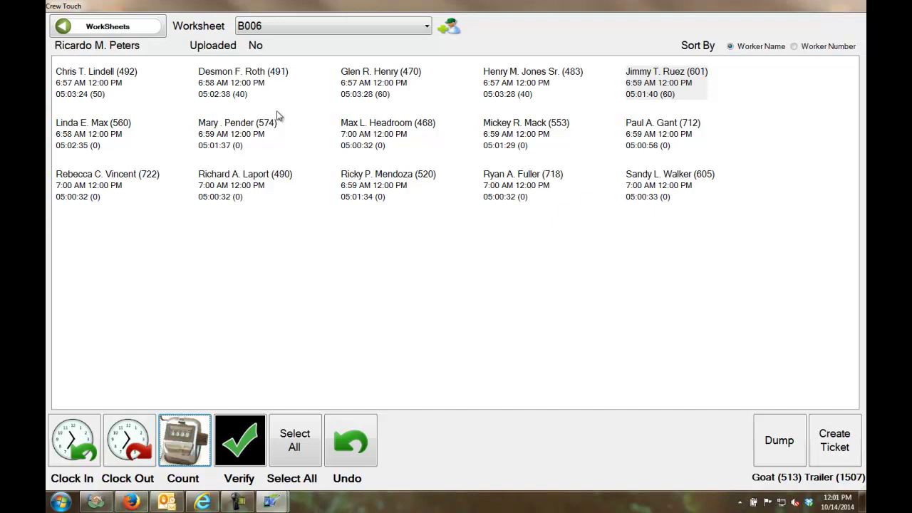
click(101, 139)
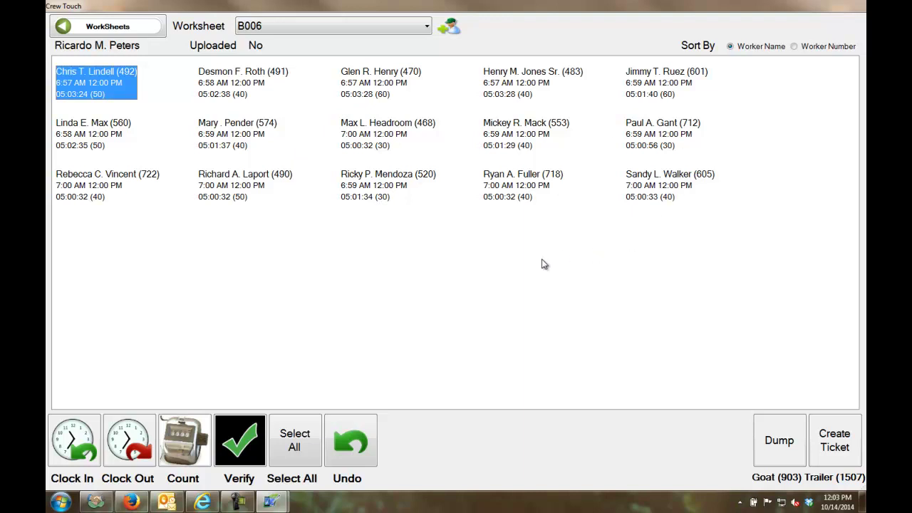
Step: Open the first worker's verification, add the signature, decline the record and submit a dispute of the Clock Out time
click(243, 442)
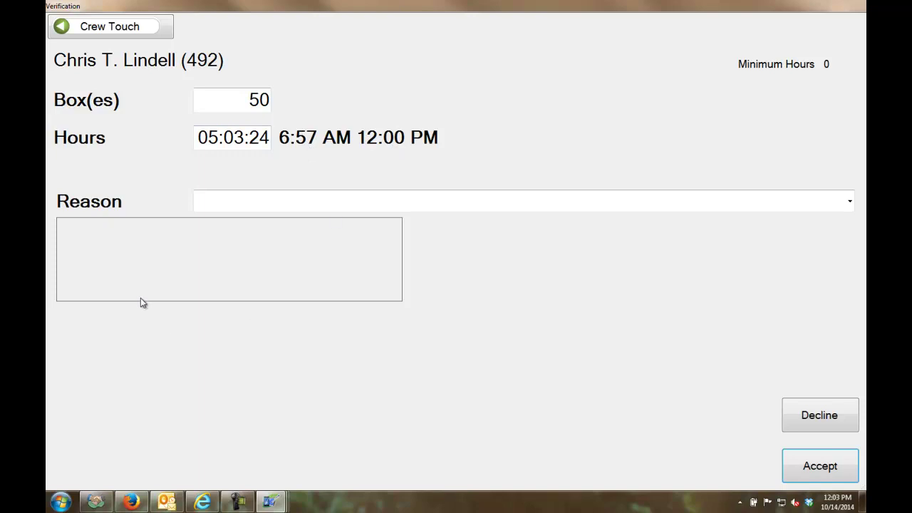
mouse_move(108, 245)
mouse_down()
mouse_move(151, 234)
mouse_move(198, 269)
mouse_up()
mouse_move(259, 240)
mouse_down()
mouse_move(244, 271)
mouse_move(282, 269)
mouse_move(321, 240)
mouse_move(363, 291)
mouse_up()
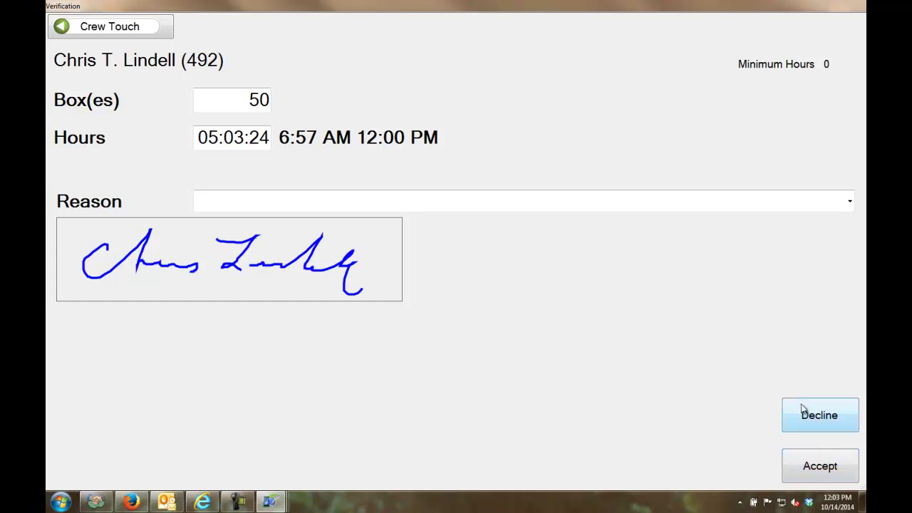
click(821, 424)
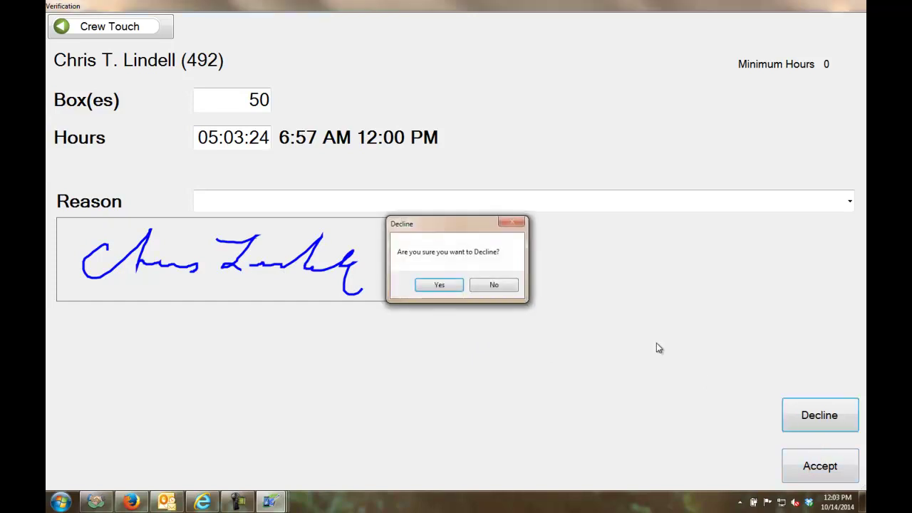
click(460, 290)
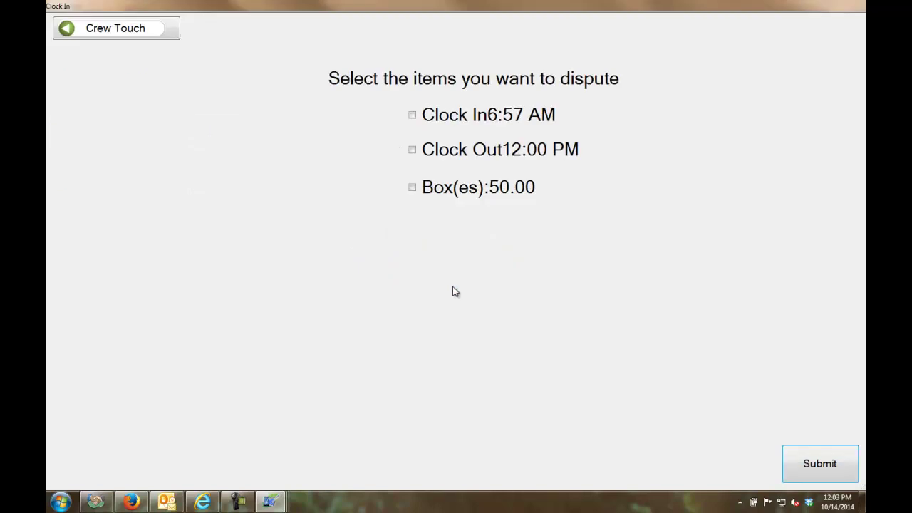
click(412, 150)
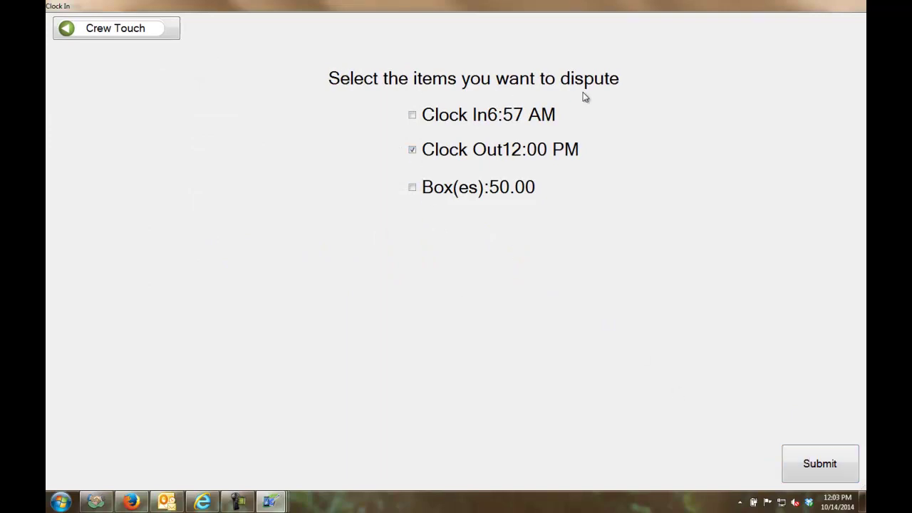
click(797, 451)
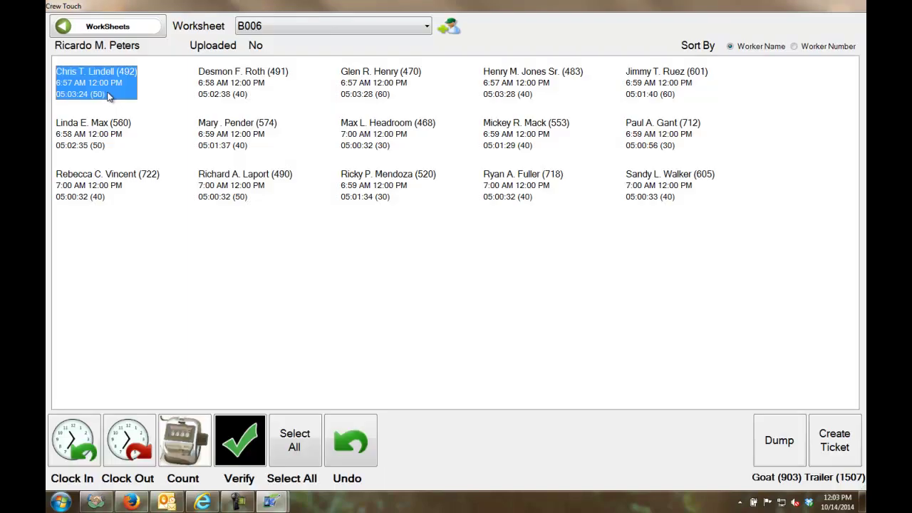
Step: Verify the records of all workers on worksheet B006 and upload the completed worksheet
click(222, 86)
click(244, 440)
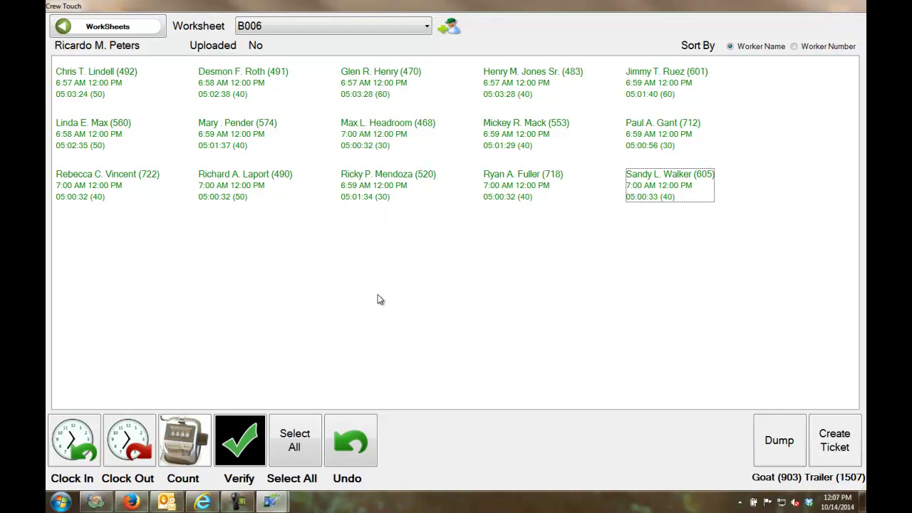
click(126, 33)
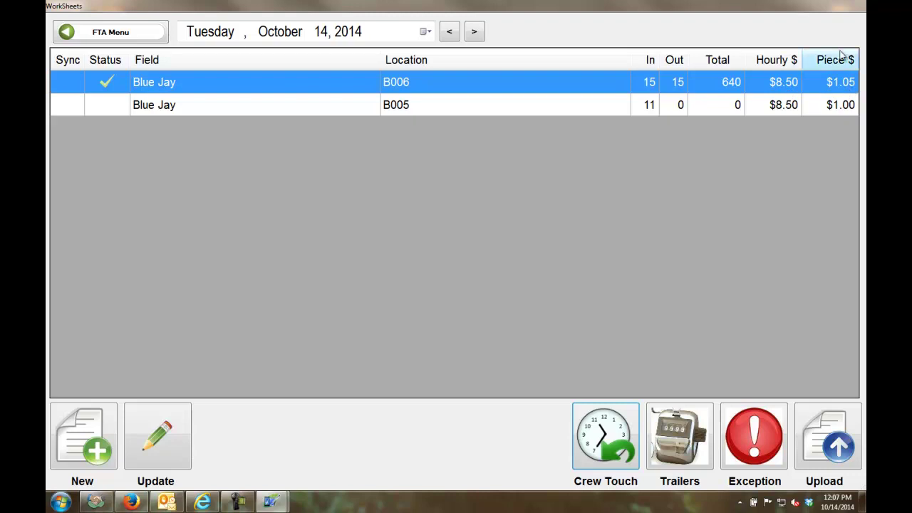
click(827, 436)
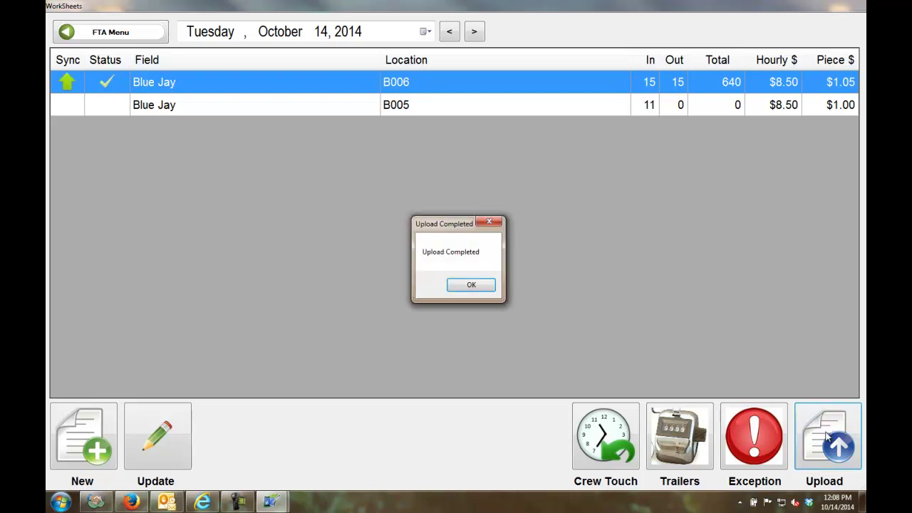
click(472, 285)
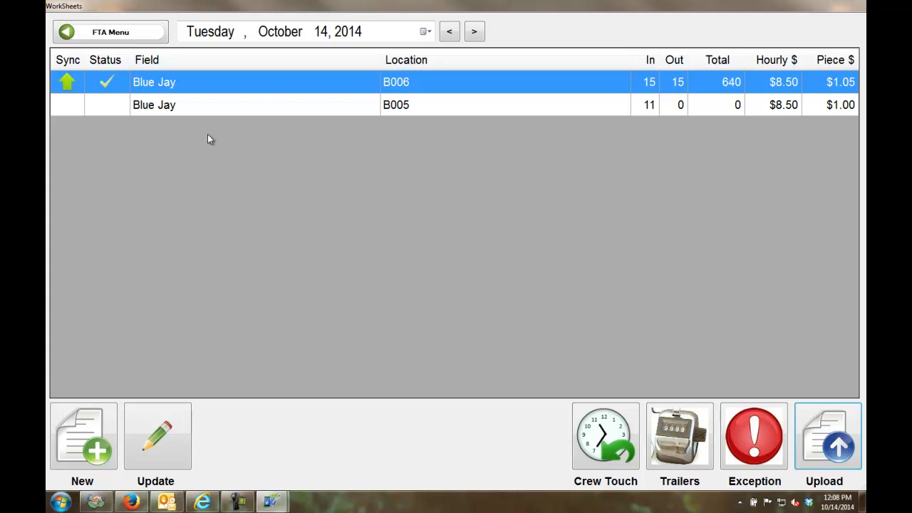
Step: Open the Blue Jay B005 worksheet for updating, review its type, rates and units, and return without changes
click(200, 112)
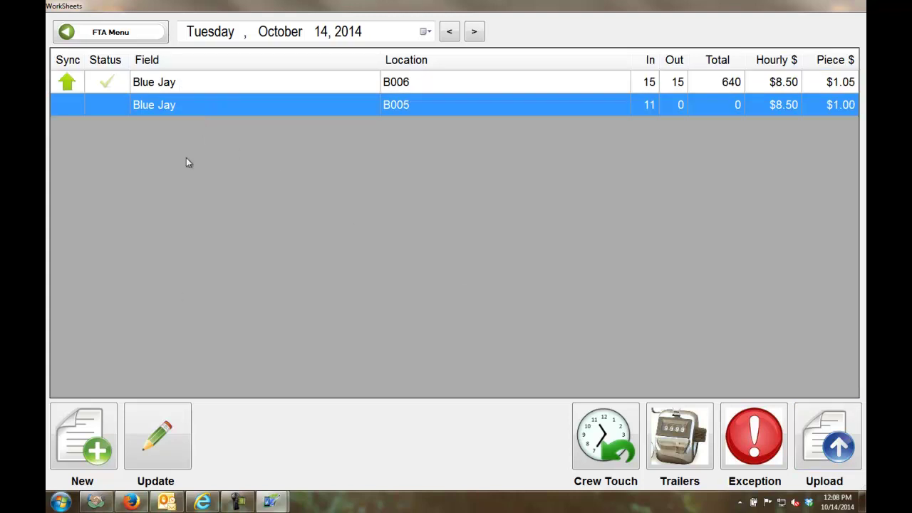
click(177, 442)
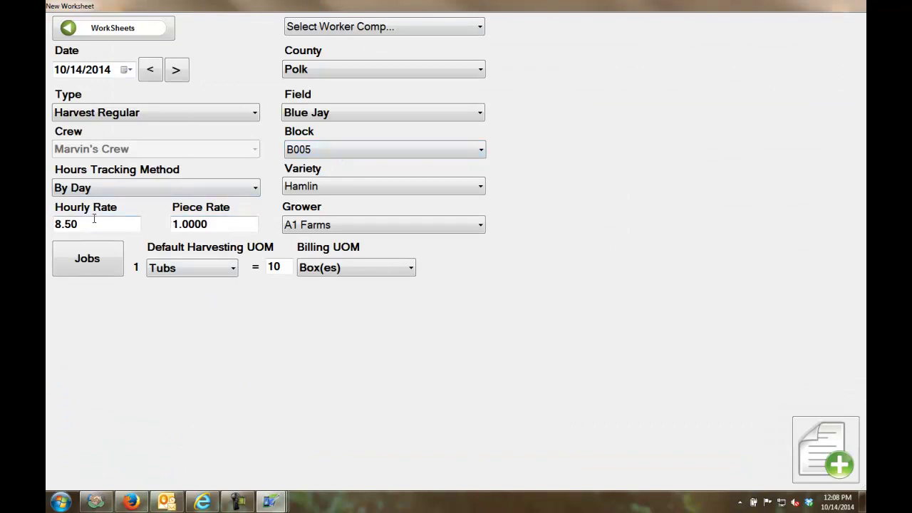
click(122, 33)
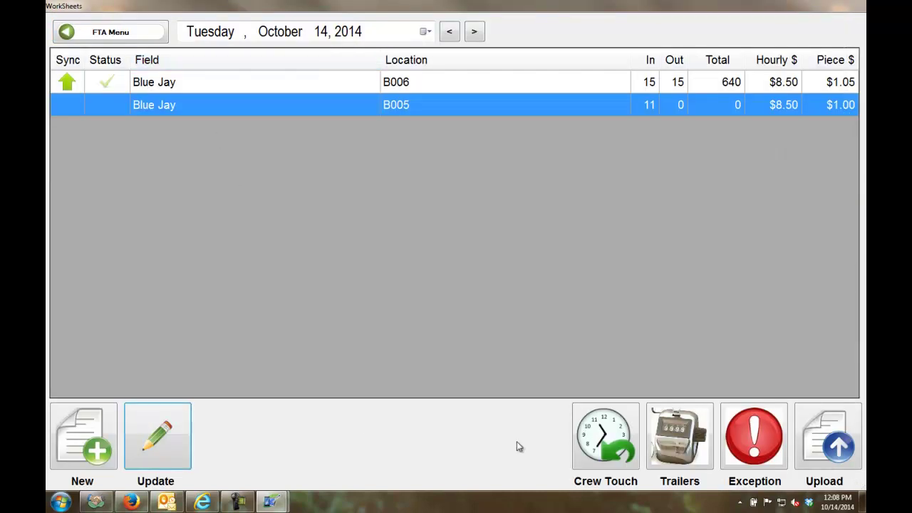
Step: Review the B005 crew list and the new trailer ticket form, cancel the ticket, and return to the worksheets
click(595, 434)
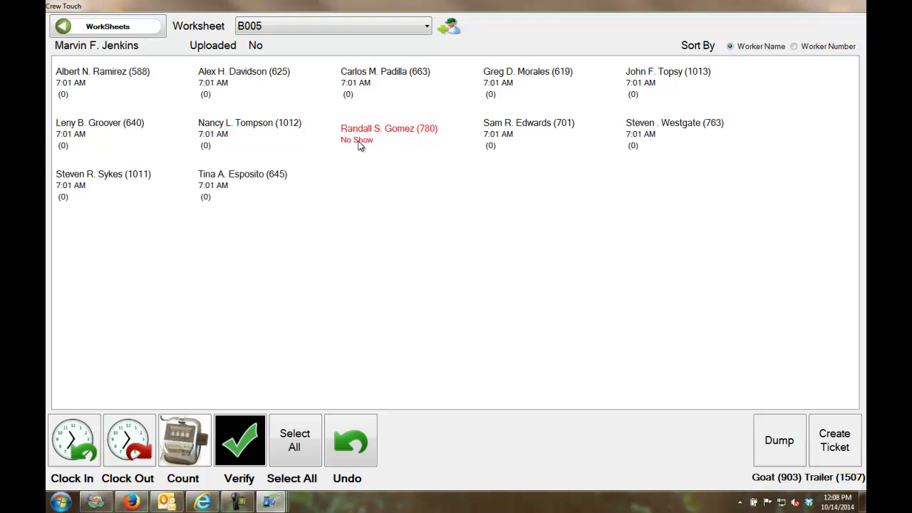
click(835, 445)
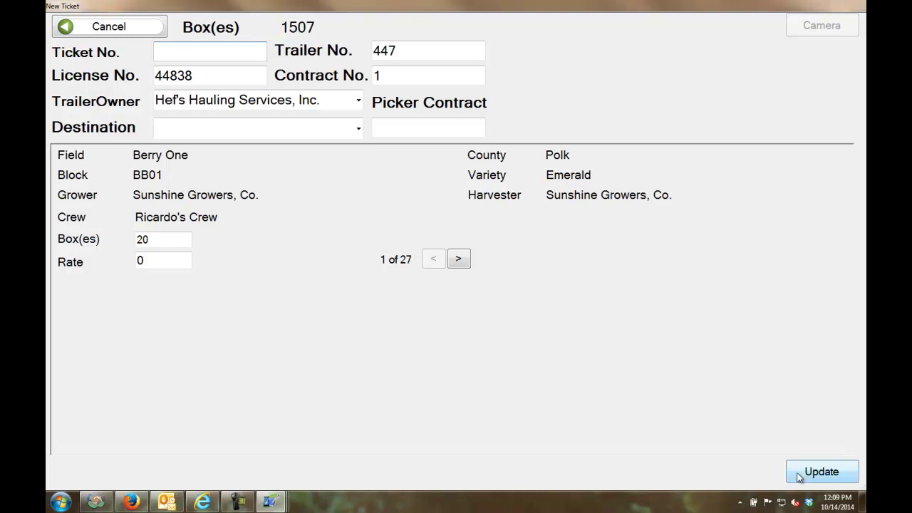
click(99, 30)
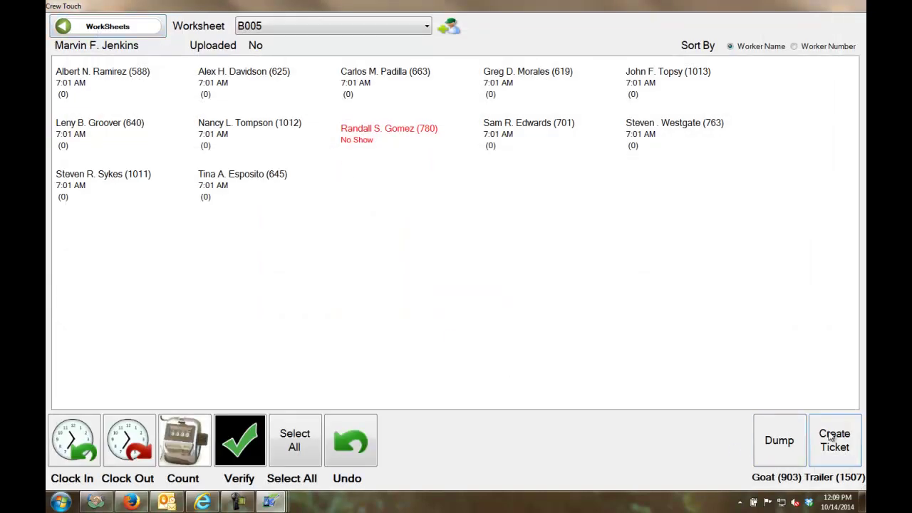
click(95, 28)
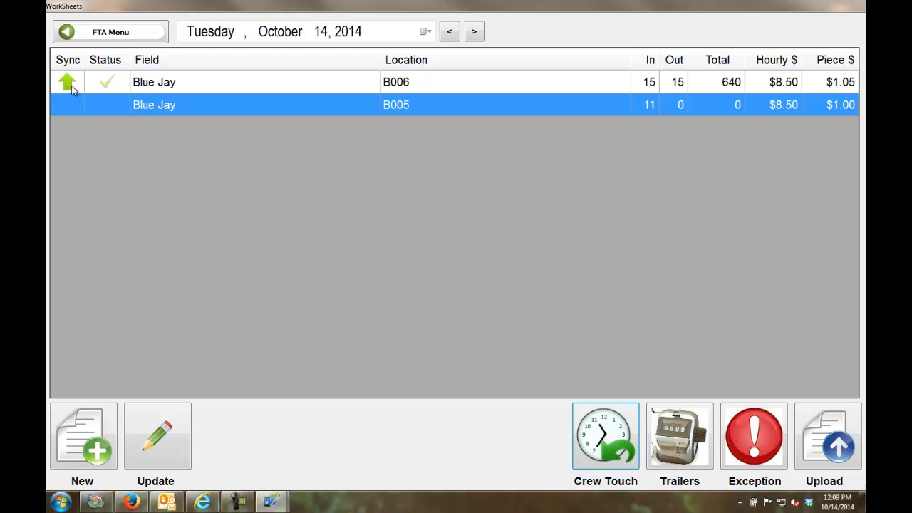
Step: Switch to LandMagic in the browser, refresh the Crew Schedule for 10/14/2014 and open the worksheet for Blue Jay - B006
click(202, 503)
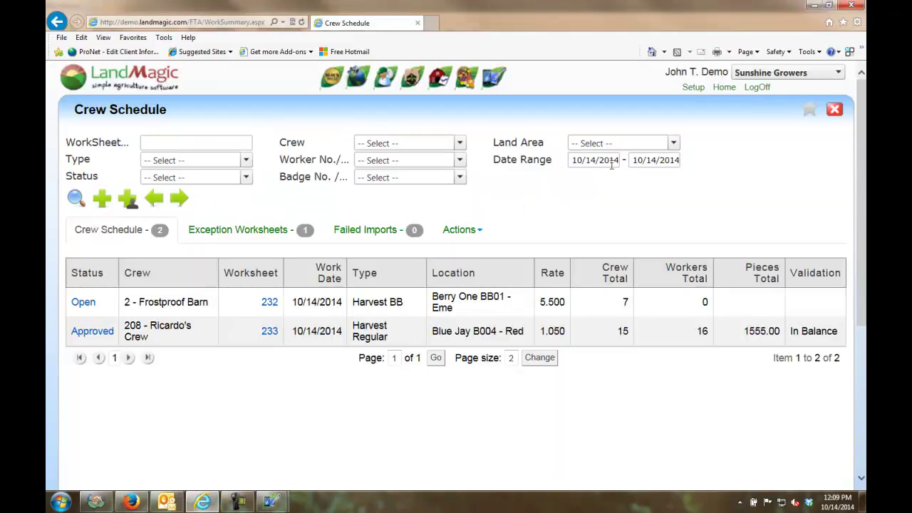
click(620, 159)
key(Return)
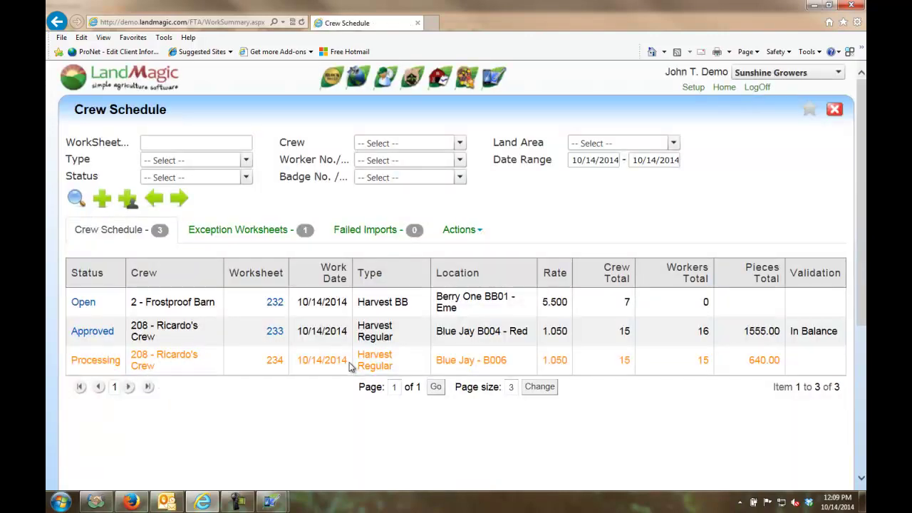
click(275, 362)
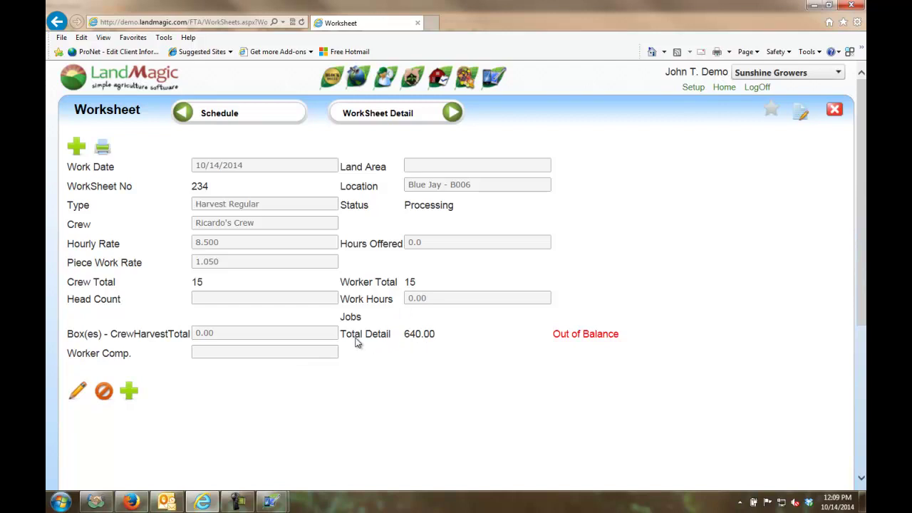
Step: Set the worksheet's Box(es) - CrewHarvestTotal to 640 and save it without a Job
click(77, 394)
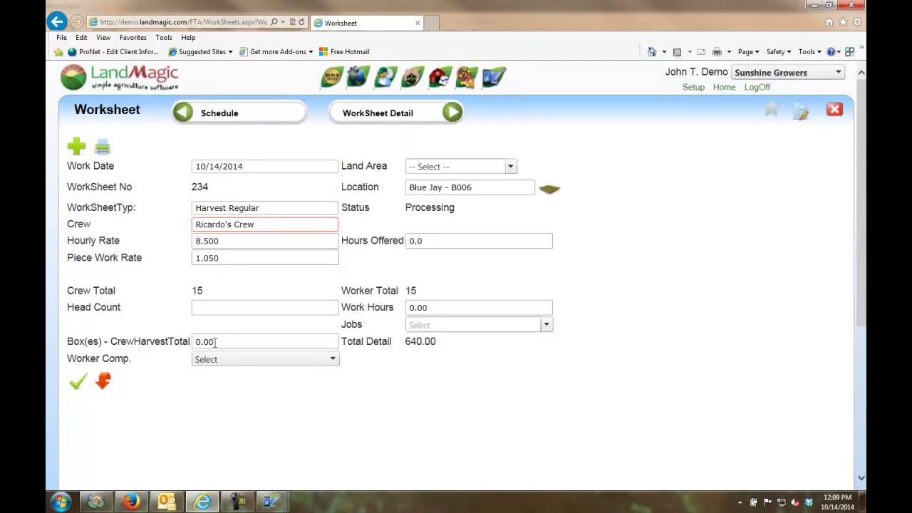
drag(214, 342, 205, 342)
text(640)
key(Tab)
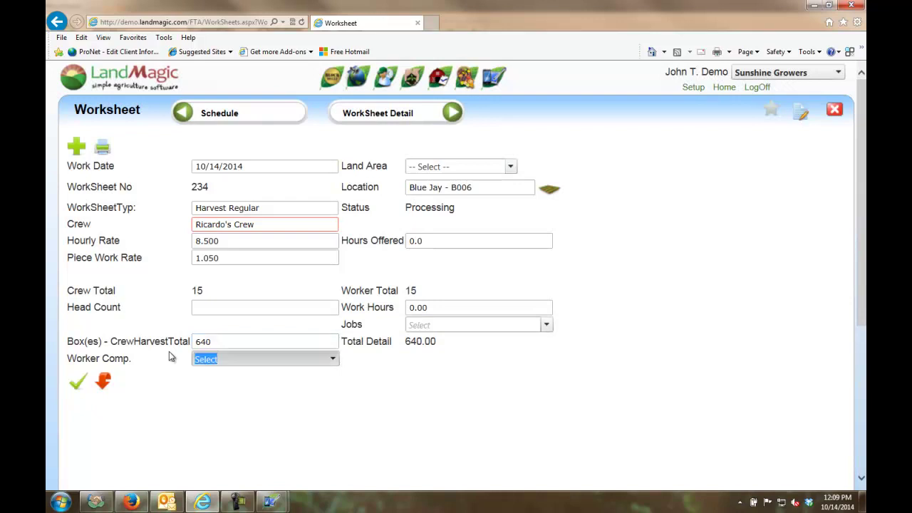
click(78, 384)
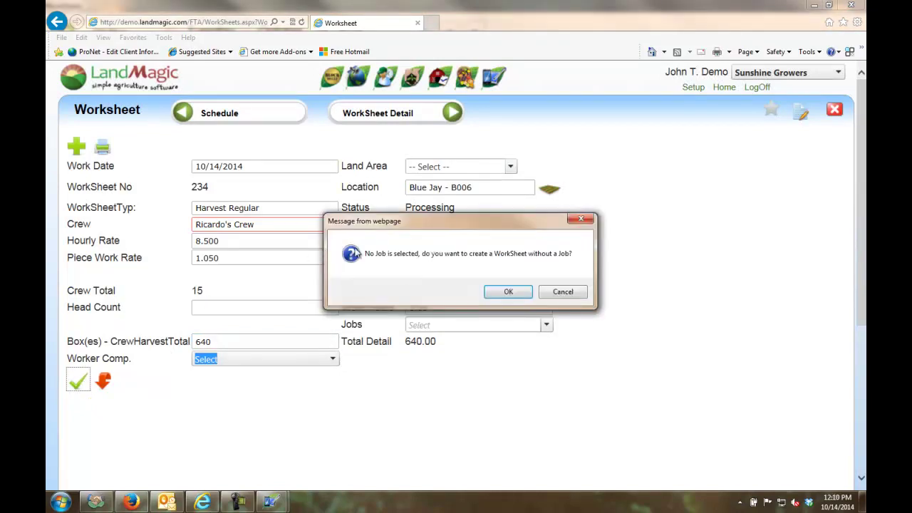
click(499, 291)
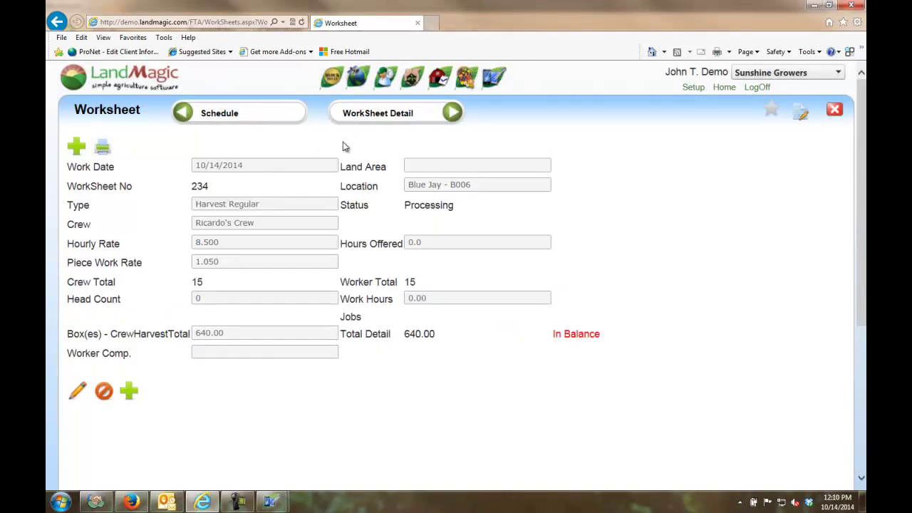
Step: Open the worksheet's detail and review every worker's pieces, times and hours
click(377, 119)
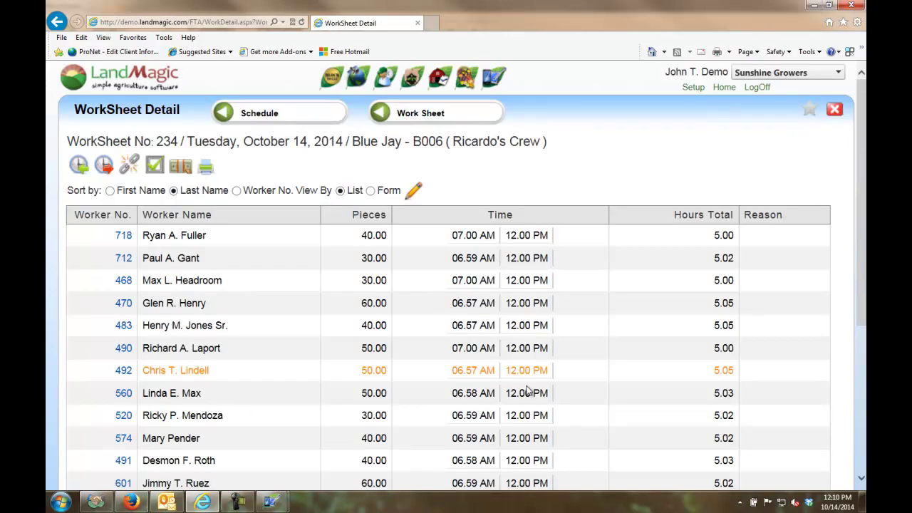
scroll(596, 385, down, 3)
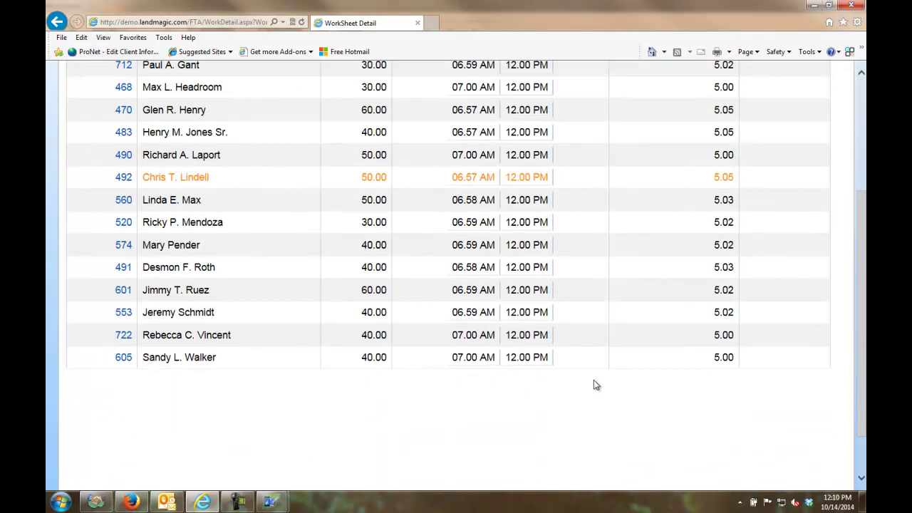
scroll(596, 385, up, 2)
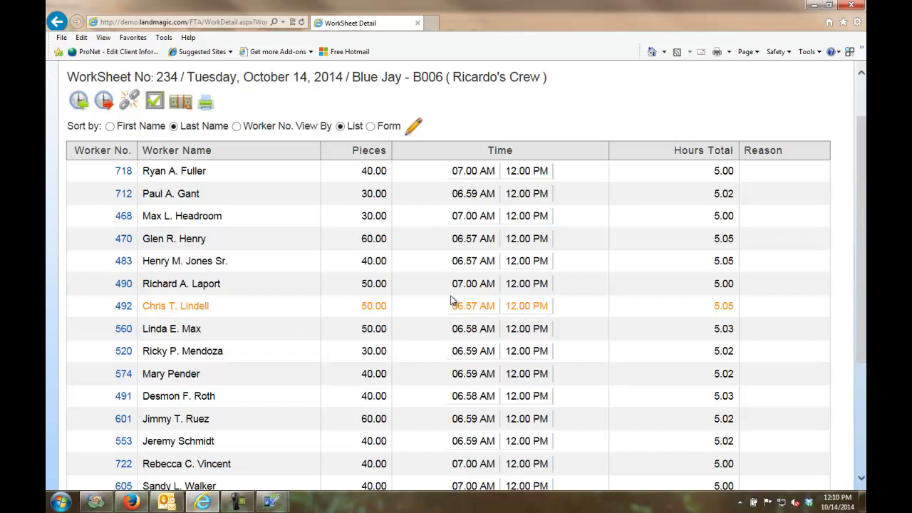
Step: Open the printable Crew/Worker Time Sheet, review its signatures and export formats, and return to the worksheet detail
click(205, 102)
click(226, 139)
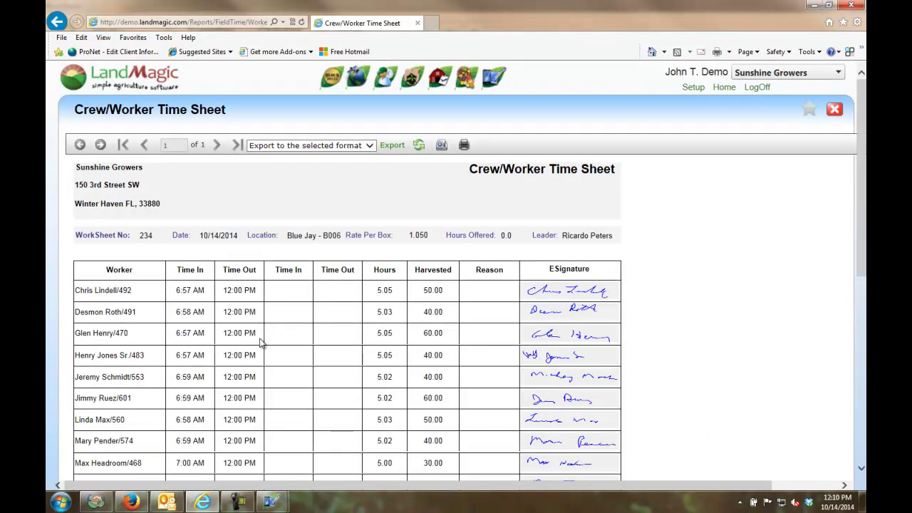
scroll(495, 298, down, 5)
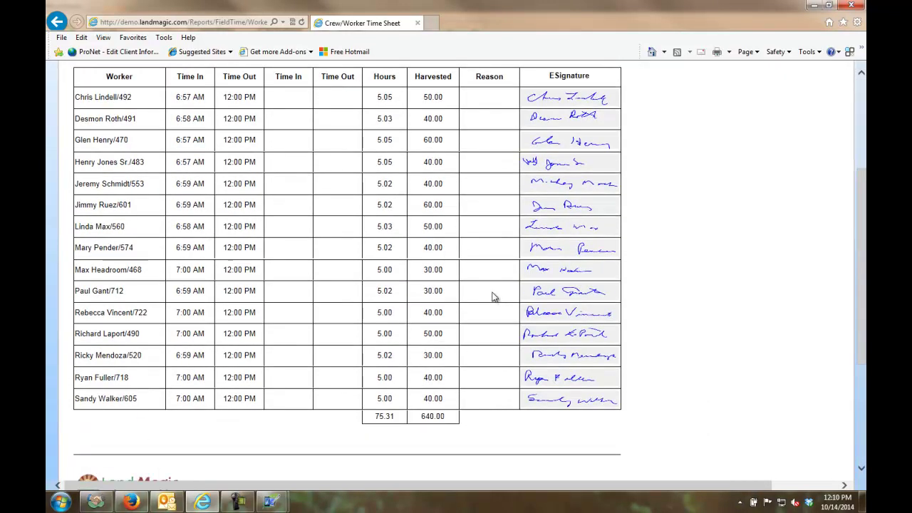
scroll(495, 298, up, 3)
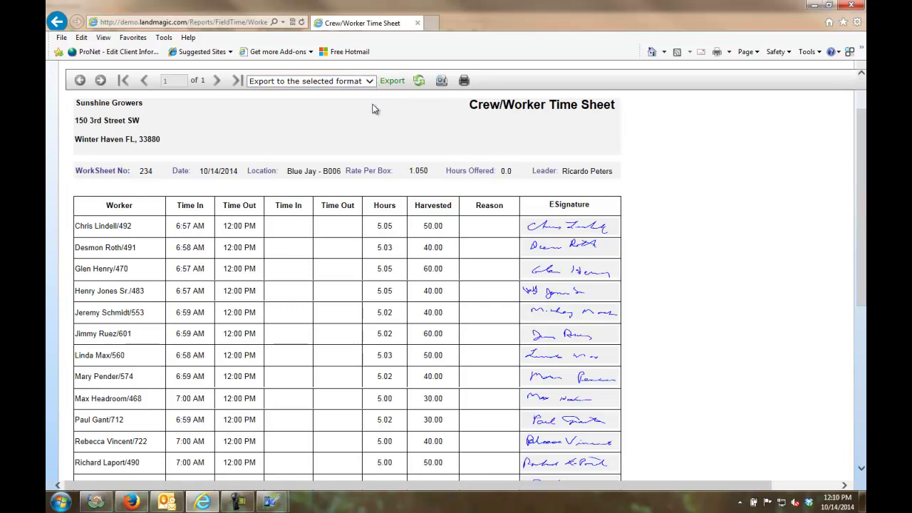
click(369, 81)
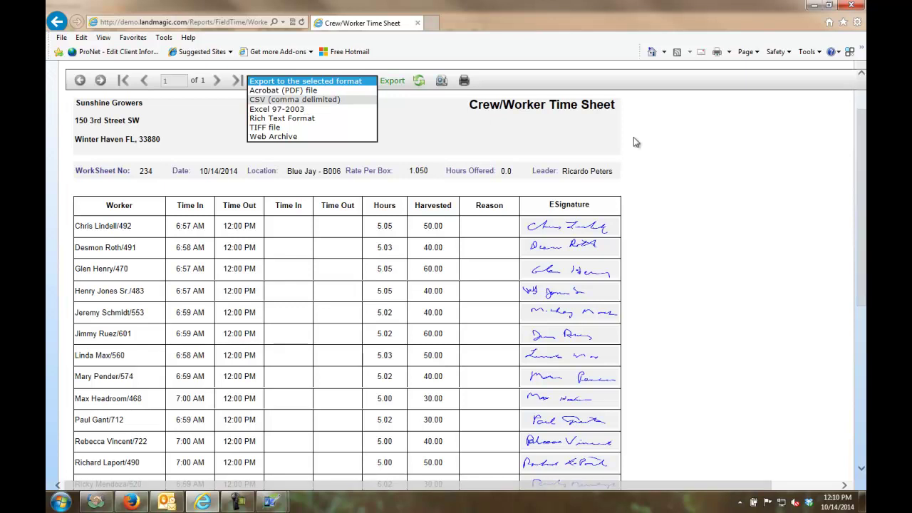
click(677, 144)
key(BackSpace)
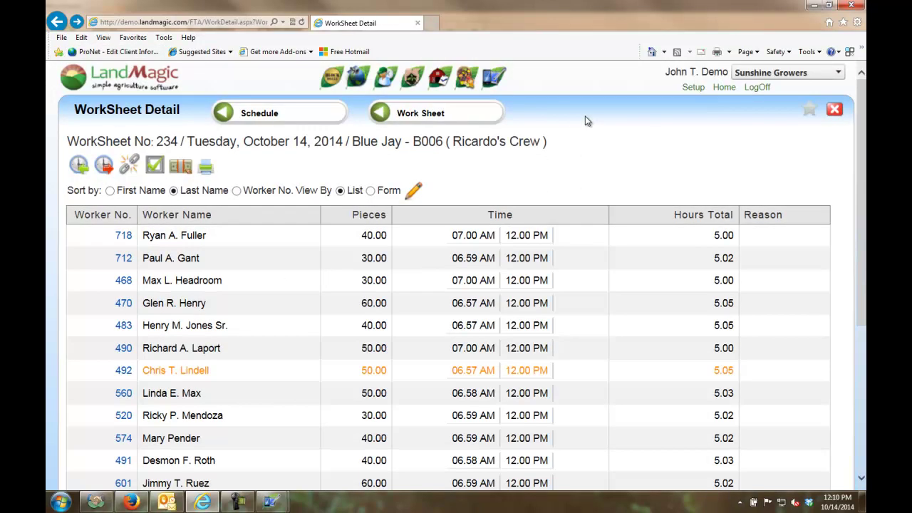
Step: Look over the available FieldTime reports, minimize the browser, and view Crew Wage Analysis2.pdf from the LM Reports folder
mouse_move(385, 84)
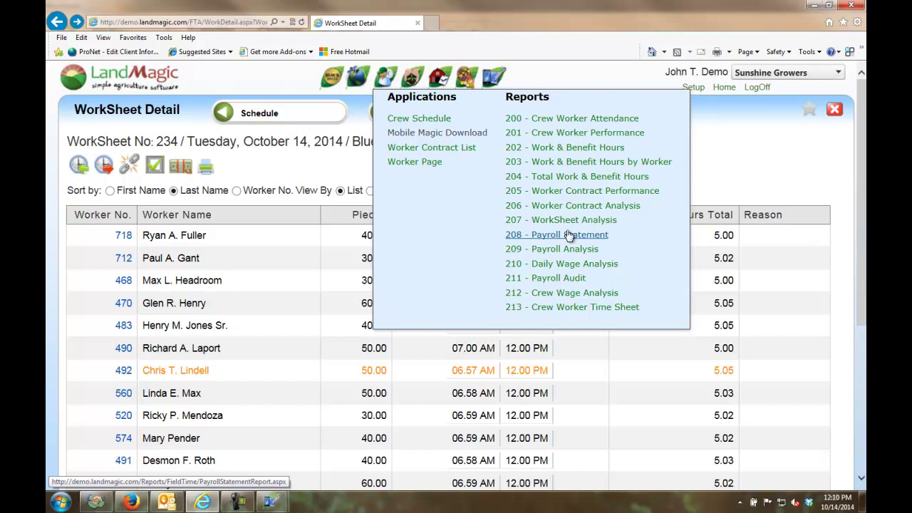
click(813, 7)
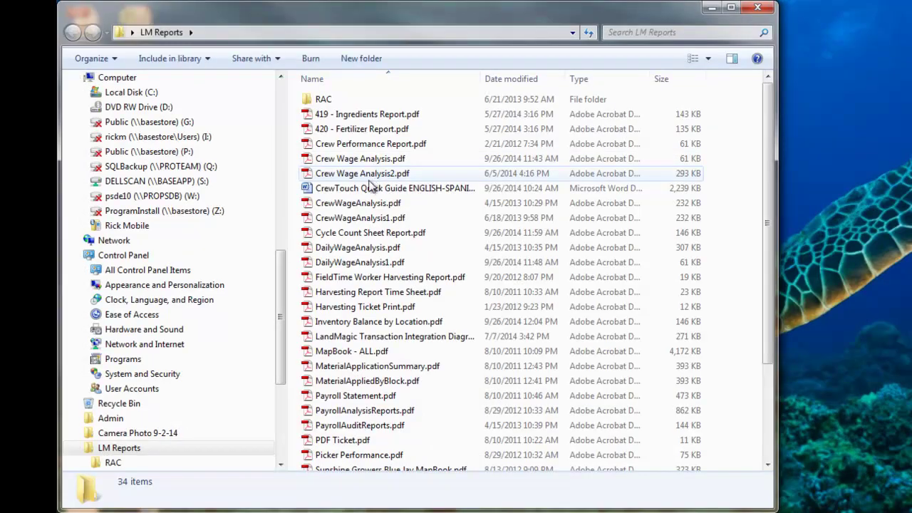
click(378, 178)
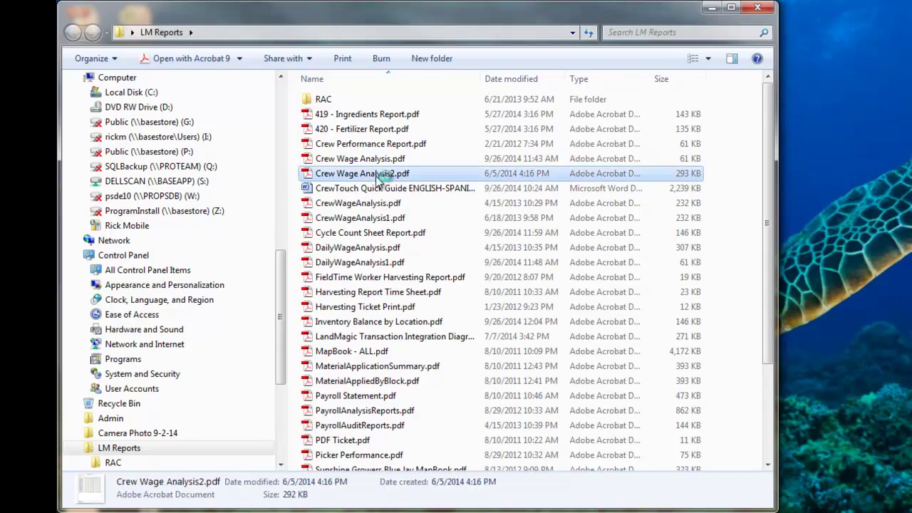
double_click(377, 178)
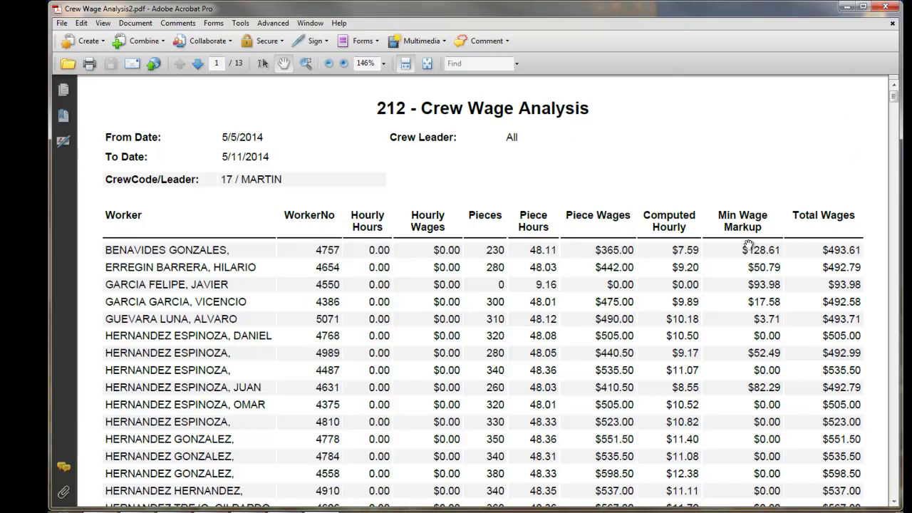
click(891, 23)
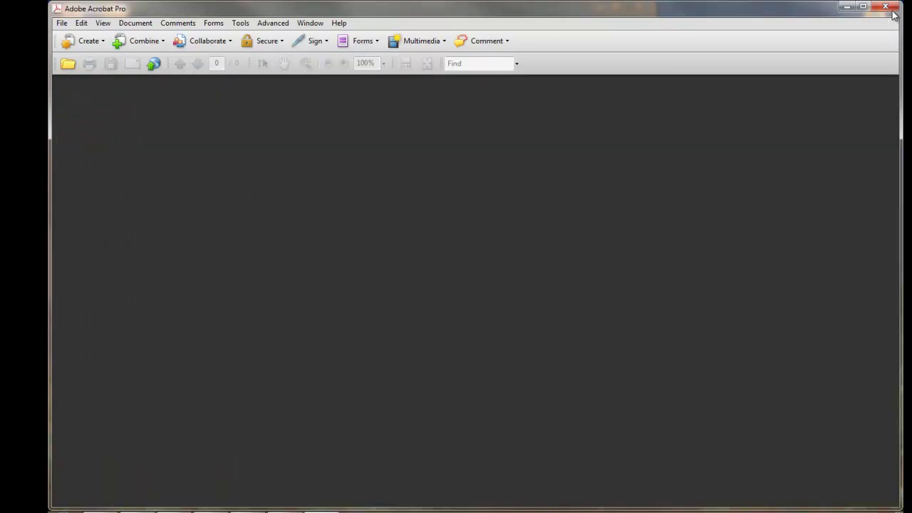
click(886, 6)
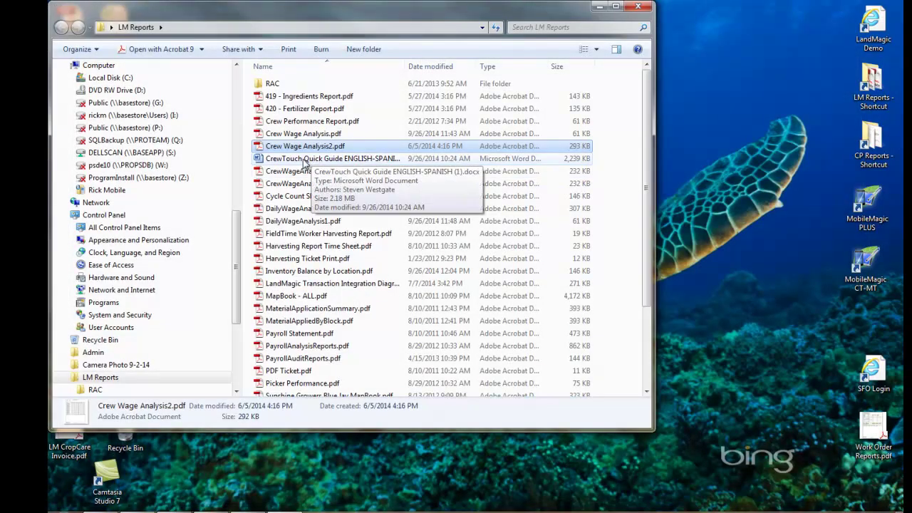
Step: Open Crew Performance Report.pdf, review the crew figures and chart, and close it
click(319, 123)
double_click(318, 122)
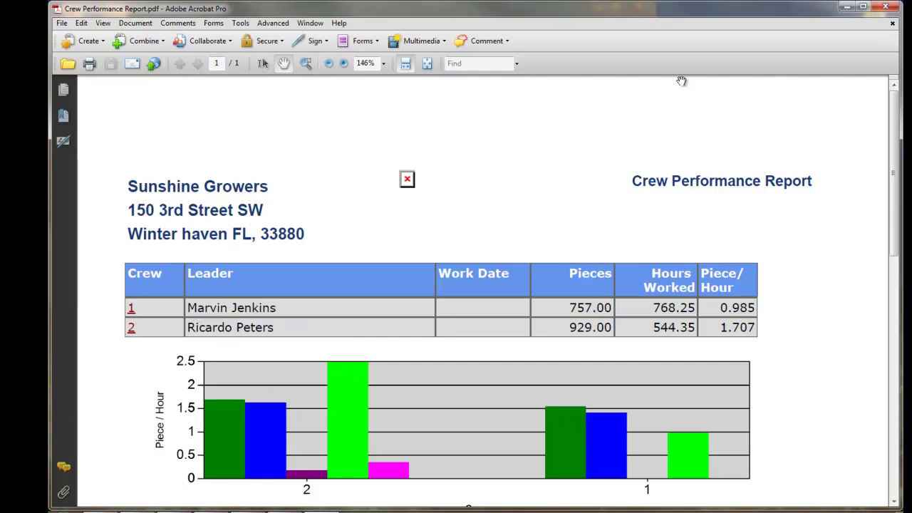
click(892, 22)
click(885, 6)
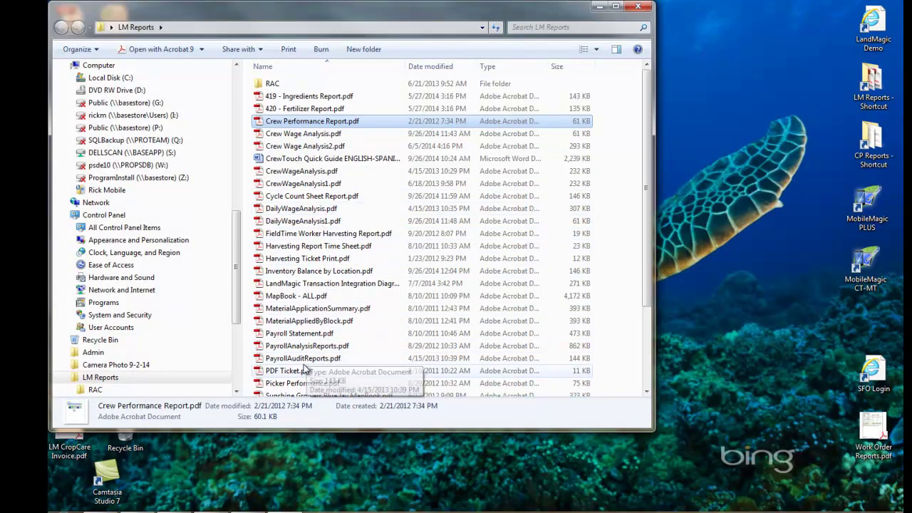
Step: Open Picker Performance.pdf, review the worker table and the chart on page 2, and close it
click(303, 384)
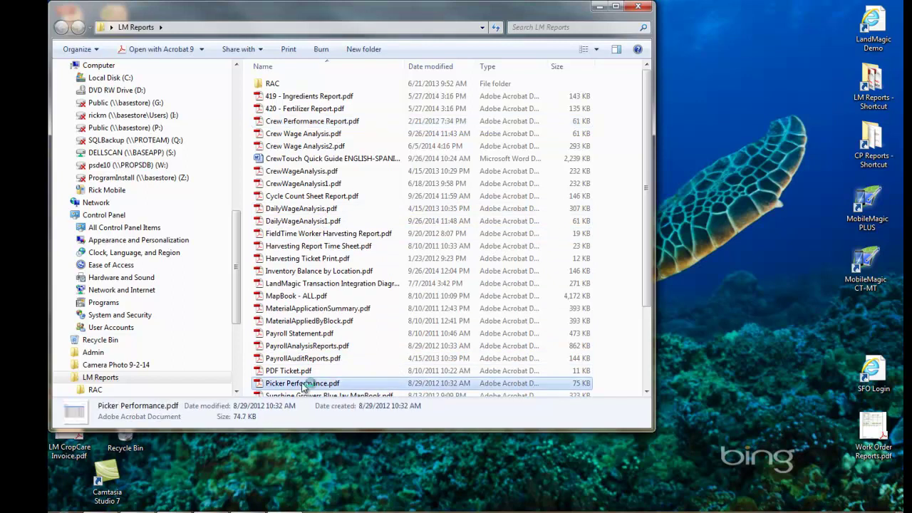
double_click(303, 385)
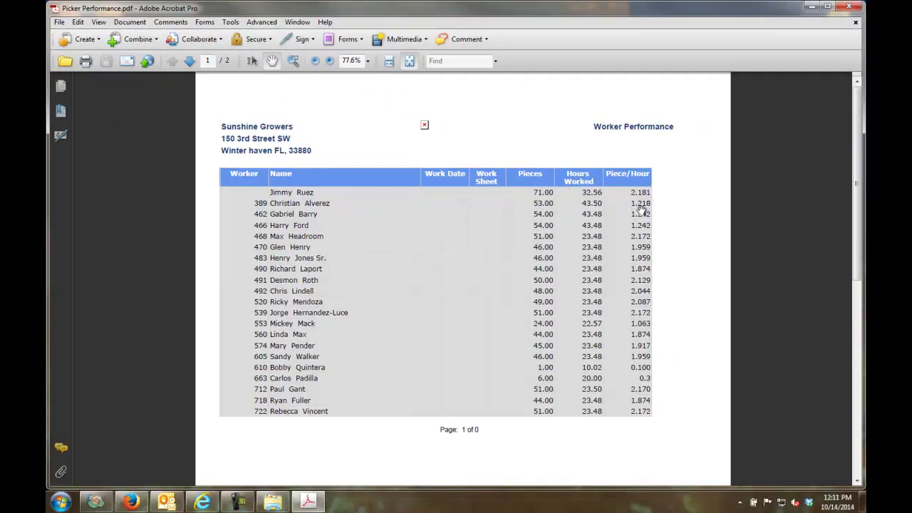
scroll(686, 389, down, 2)
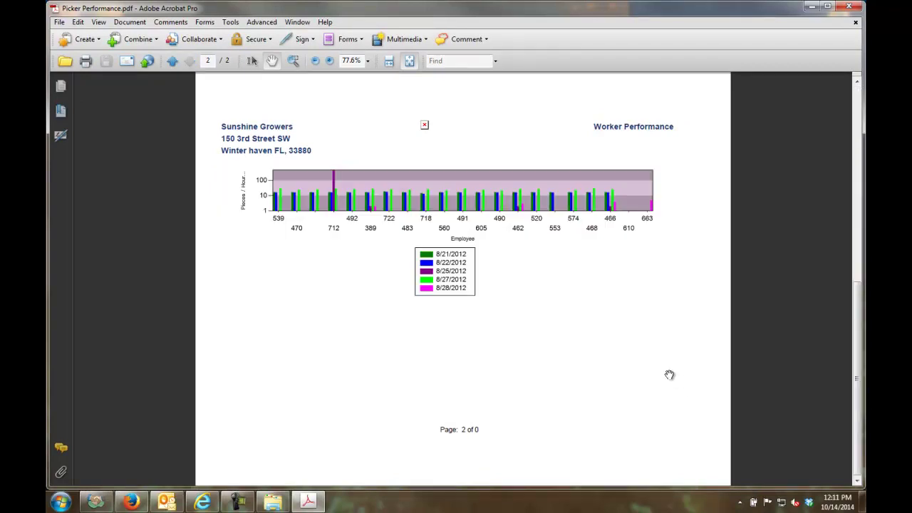
scroll(627, 218, up, 2)
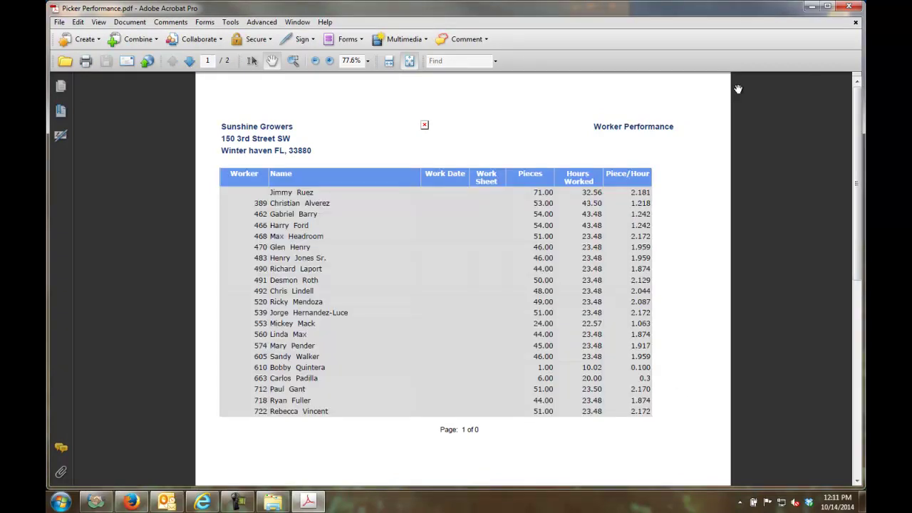
click(856, 22)
click(850, 6)
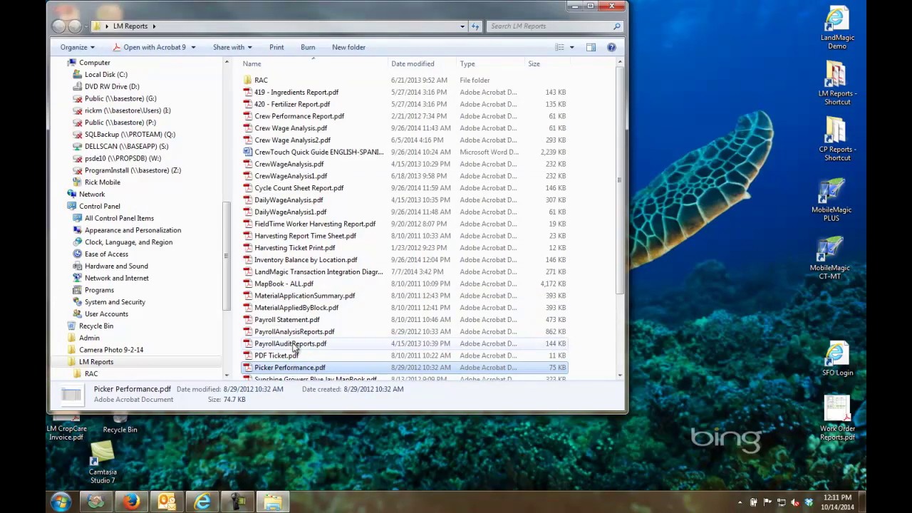
Step: View PayrollAnalysisReports.pdf, review the wages in DailyWageAnalysis.pdf, and return to the LM Reports folder
click(296, 332)
double_click(298, 333)
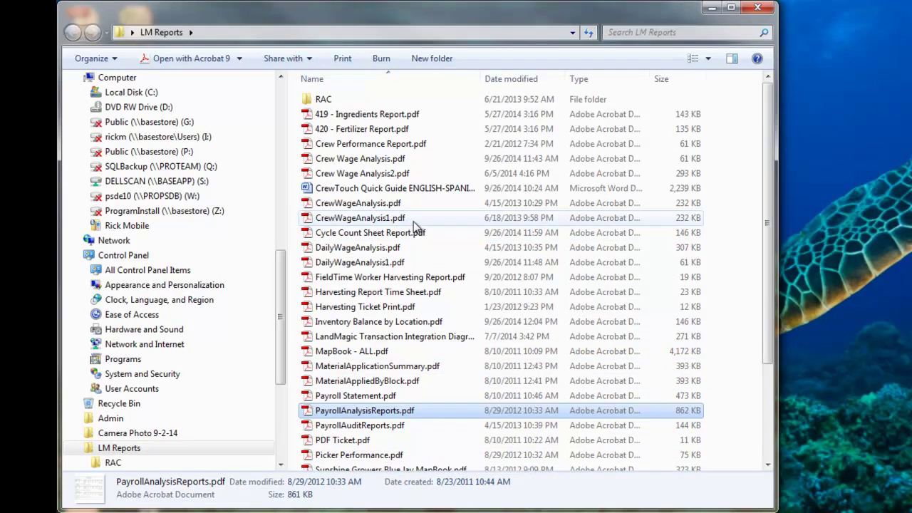
scroll(414, 223, down, 2)
scroll(412, 225, down, 1)
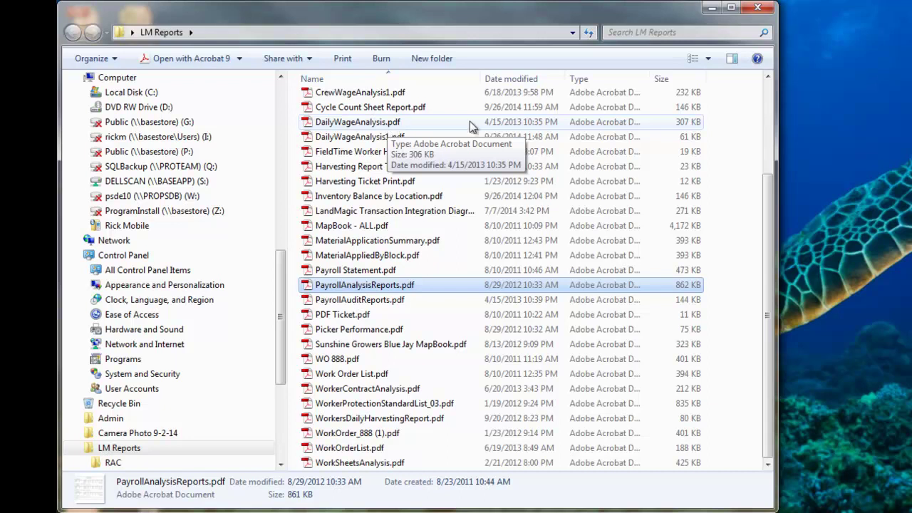
click(379, 123)
double_click(380, 124)
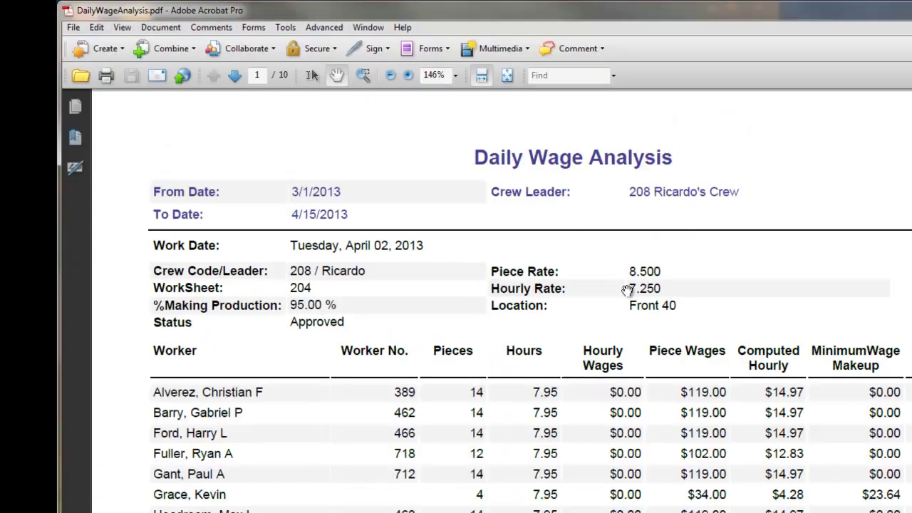
scroll(899, 278, down, 3)
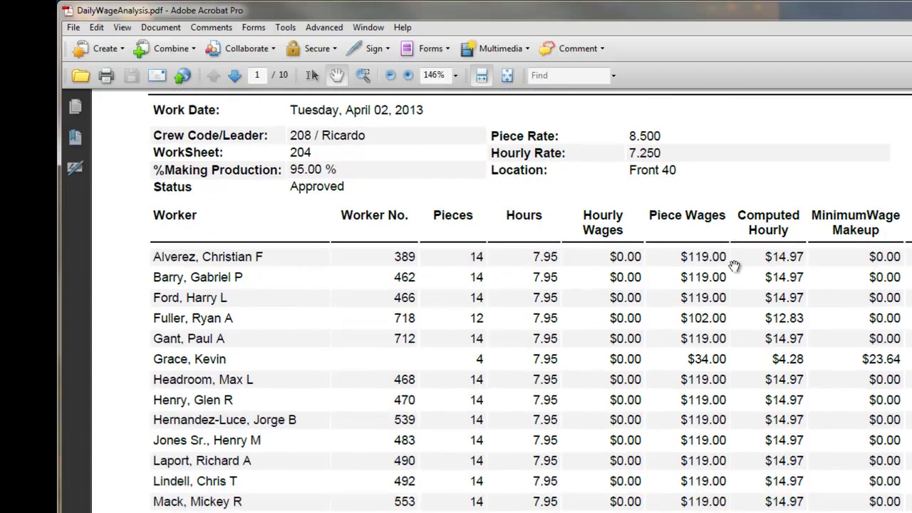
scroll(741, 264, down, 4)
scroll(744, 263, up, 7)
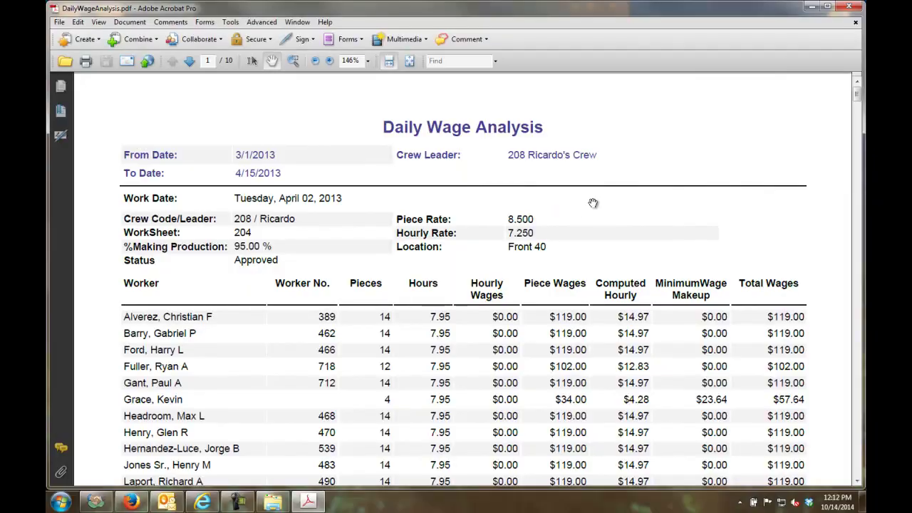
click(849, 6)
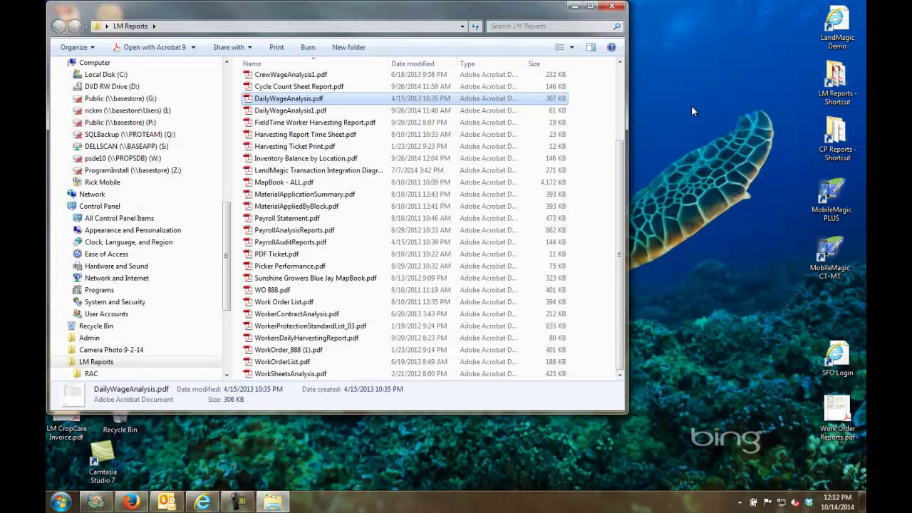